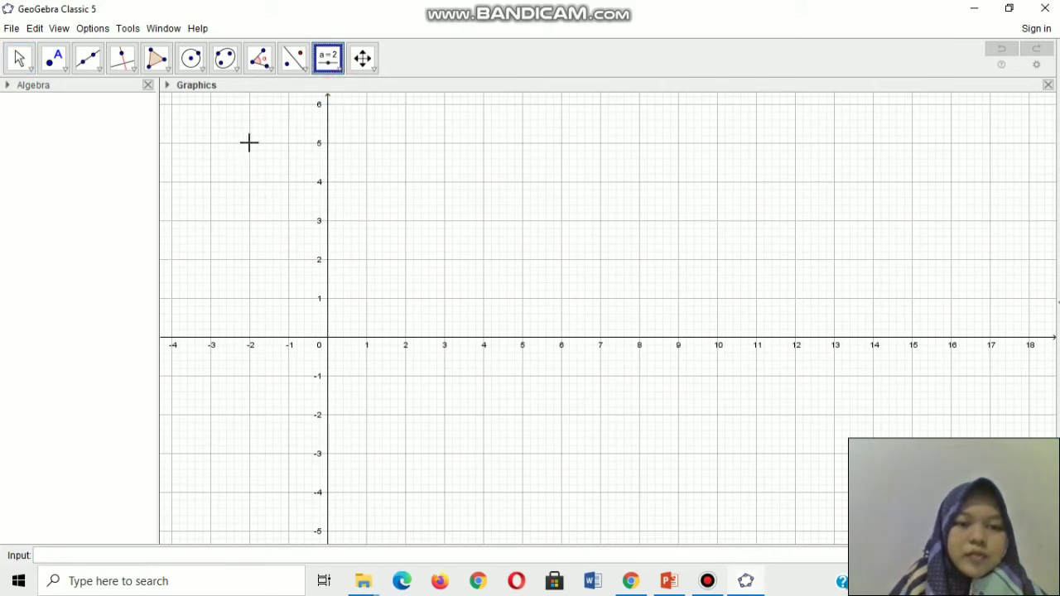
# Create a number slider named s at about (-2, 5), ranging from 0 to 30 with an increment of 1.
pyautogui.click(249, 143)
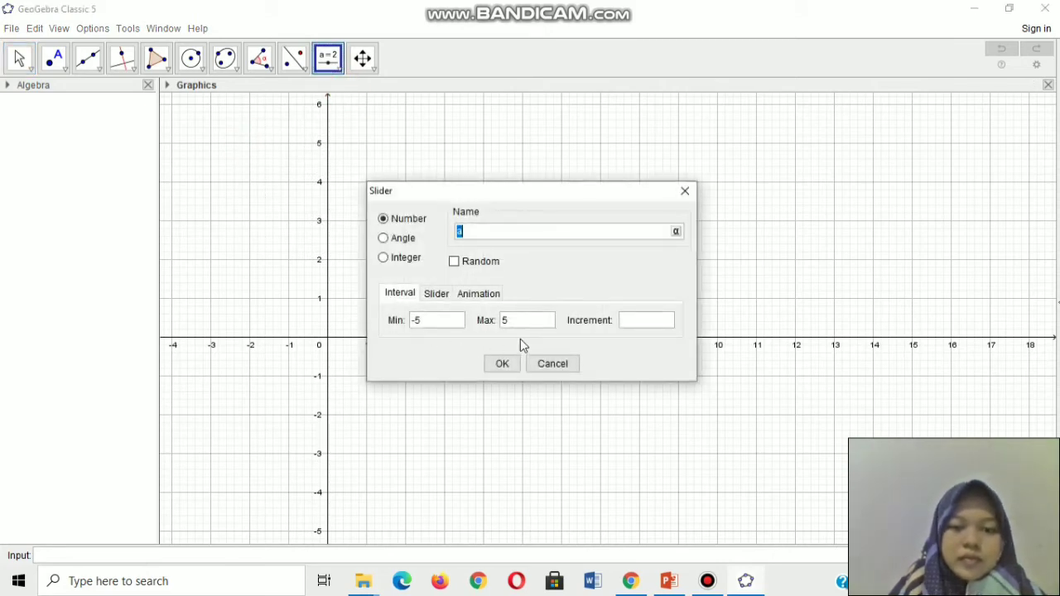
pyautogui.click(478, 232)
pyautogui.click(477, 232)
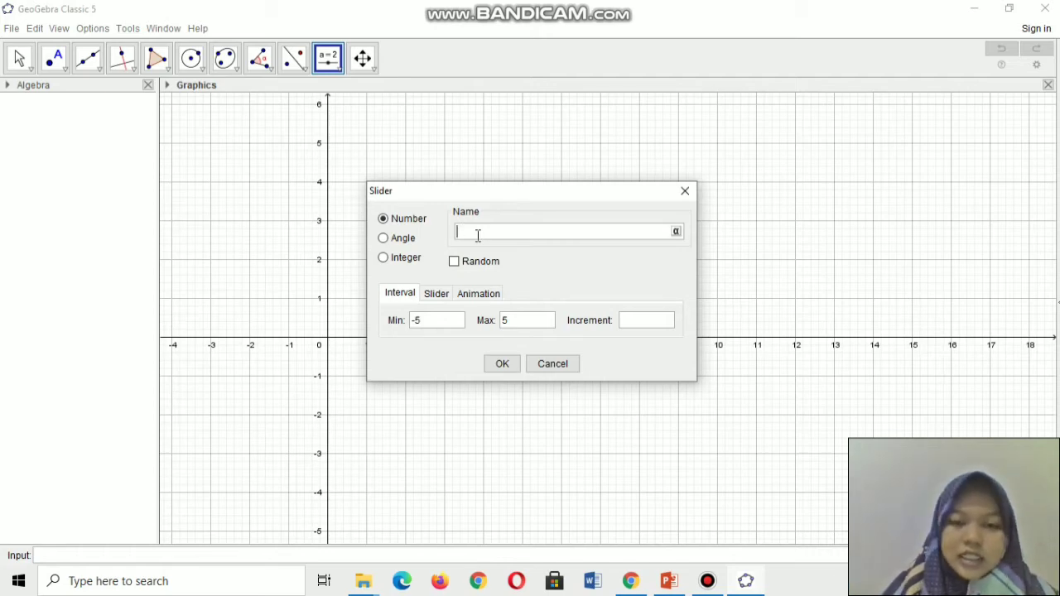
pyautogui.click(448, 322)
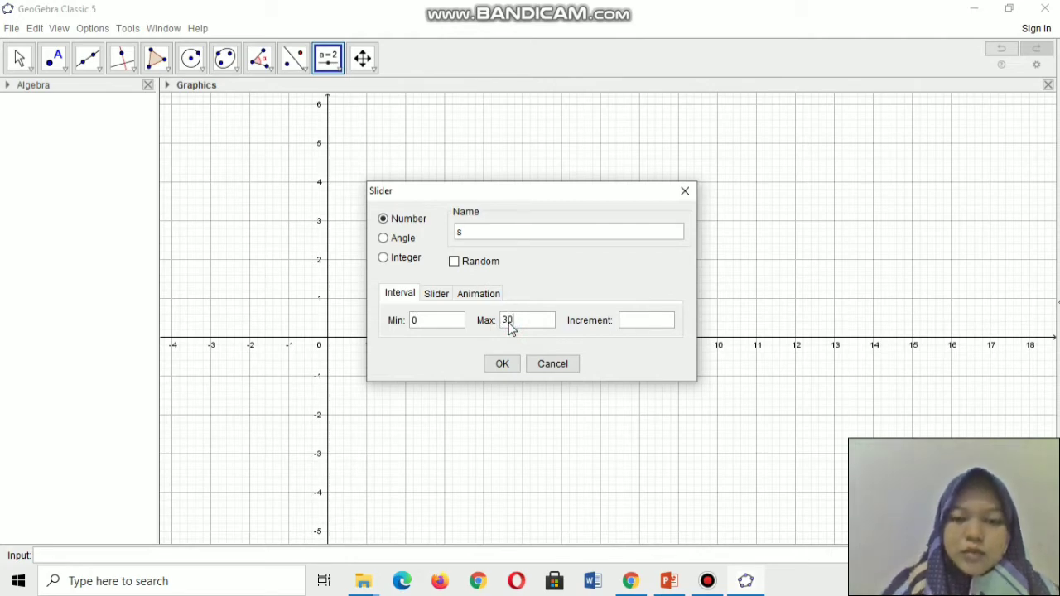
pyautogui.click(633, 328)
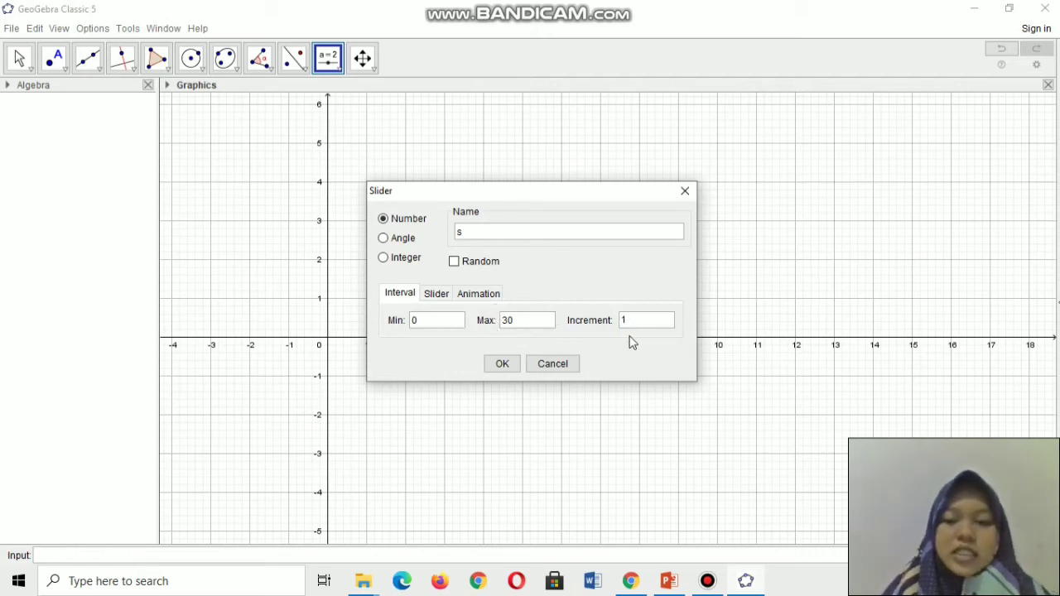
pyautogui.click(510, 371)
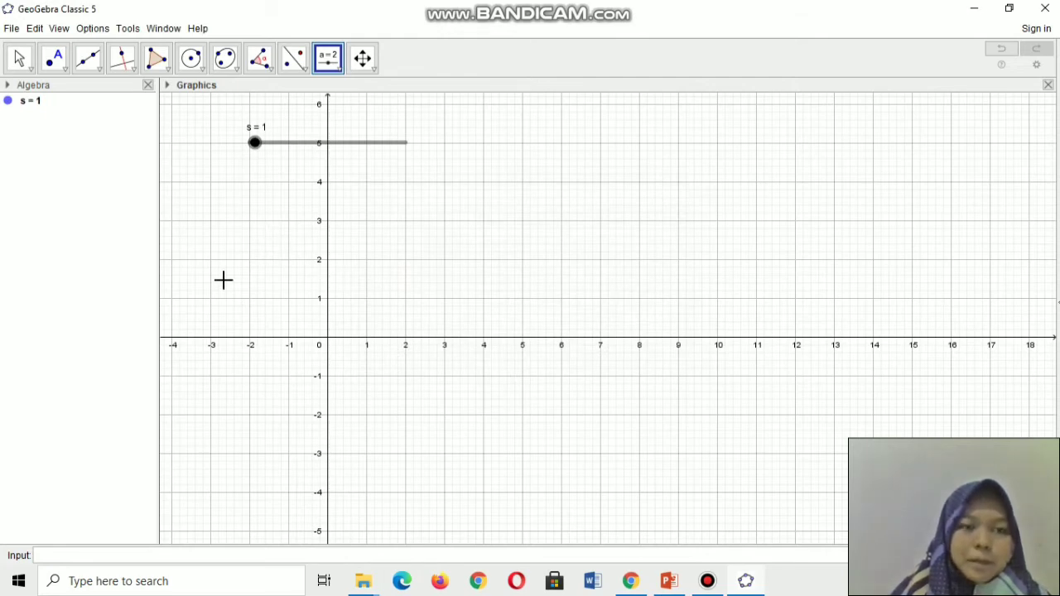
# Draw a segment with given length s starting from the origin.
pyautogui.click(20, 58)
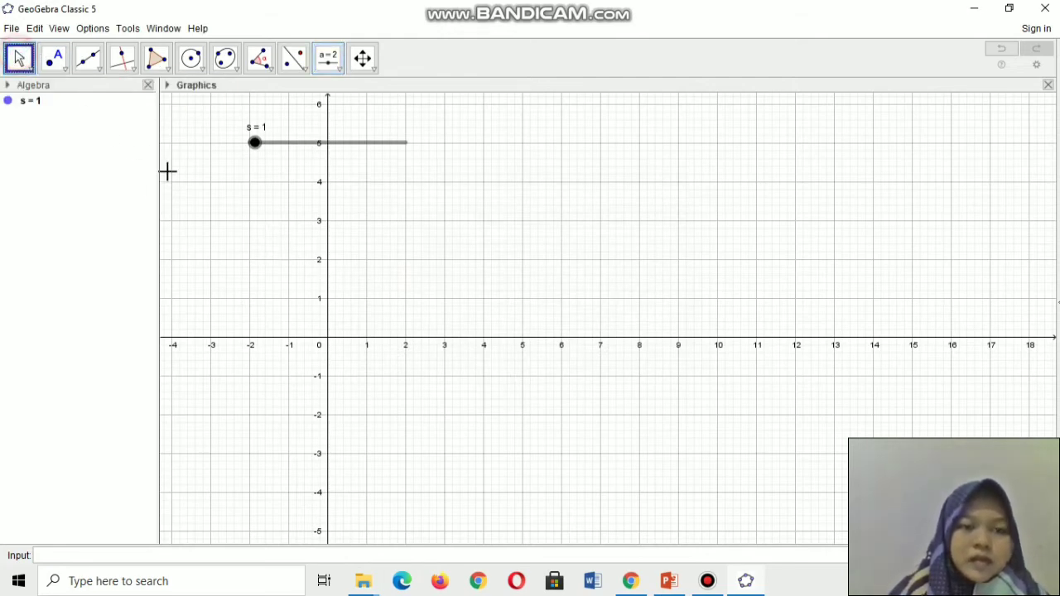
pyautogui.moveTo(274, 270)
pyautogui.mouseDown()
pyautogui.moveTo(212, 270)
pyautogui.moveTo(265, 282)
pyautogui.mouseUp()
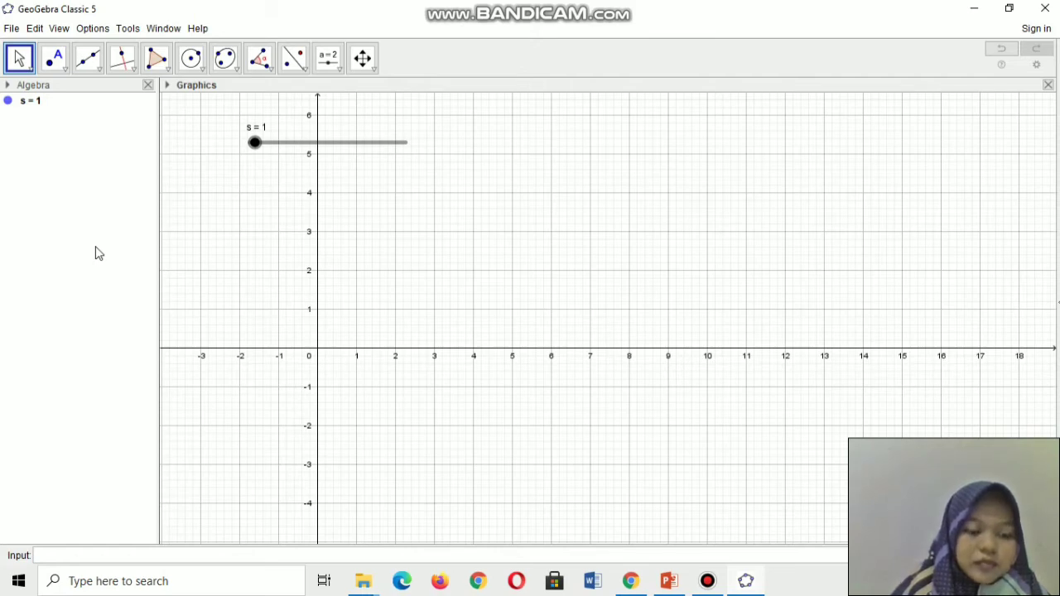
pyautogui.click(99, 75)
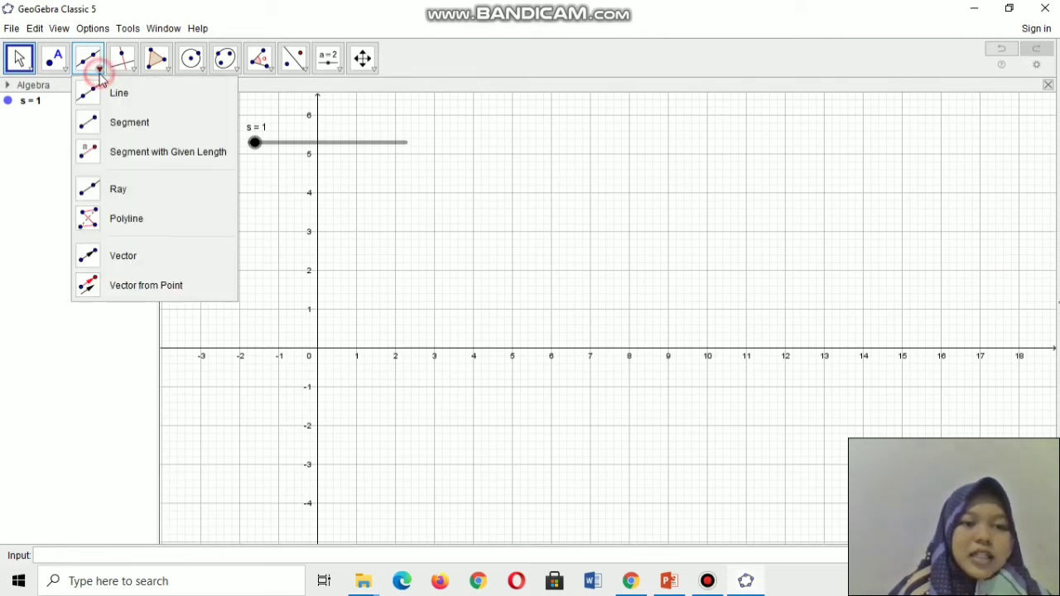
pyautogui.click(122, 154)
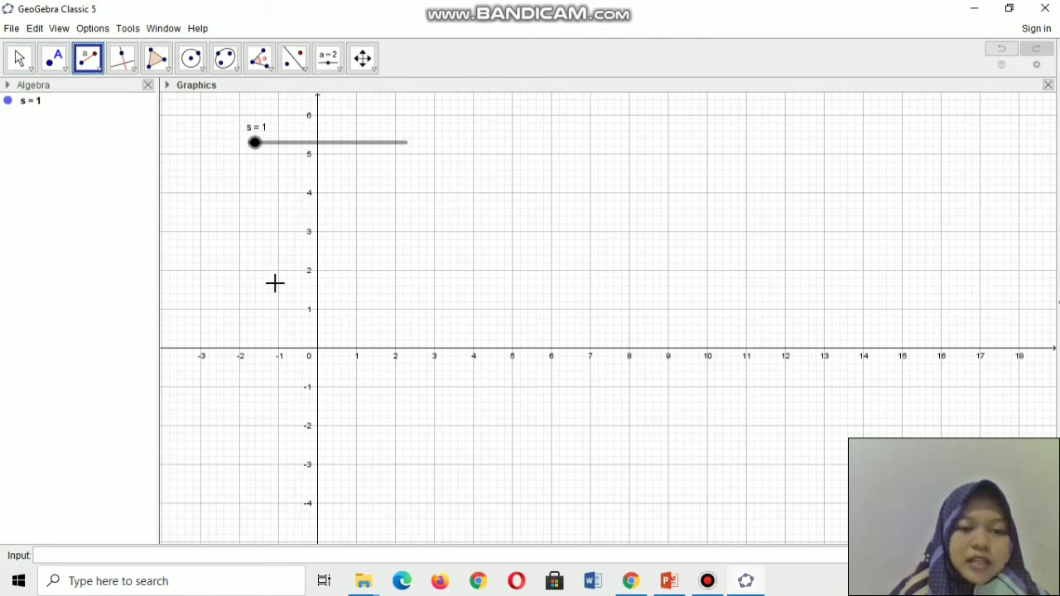
pyautogui.click(318, 350)
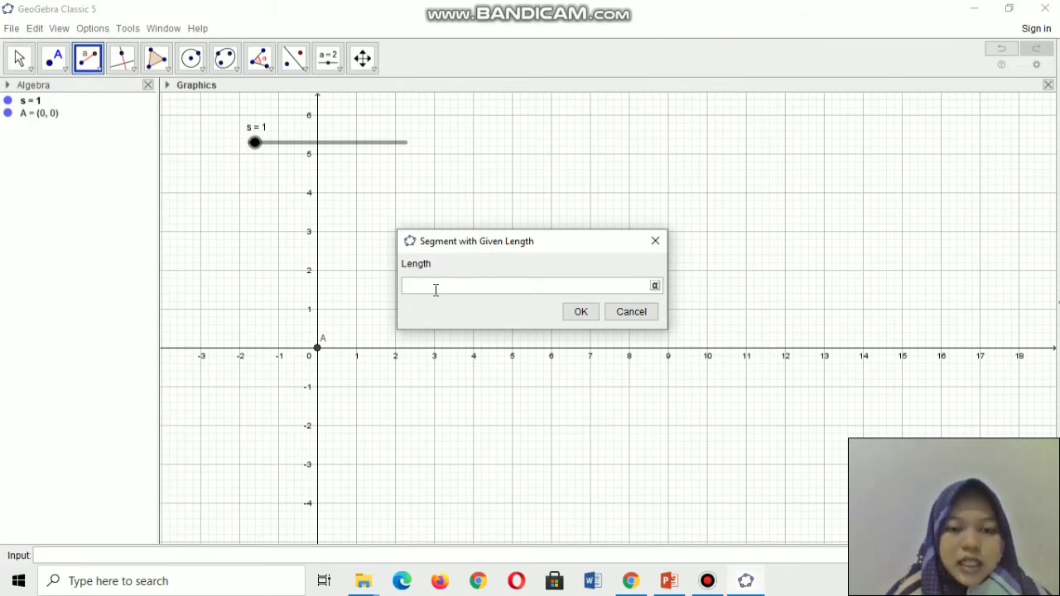
pyautogui.write('s')
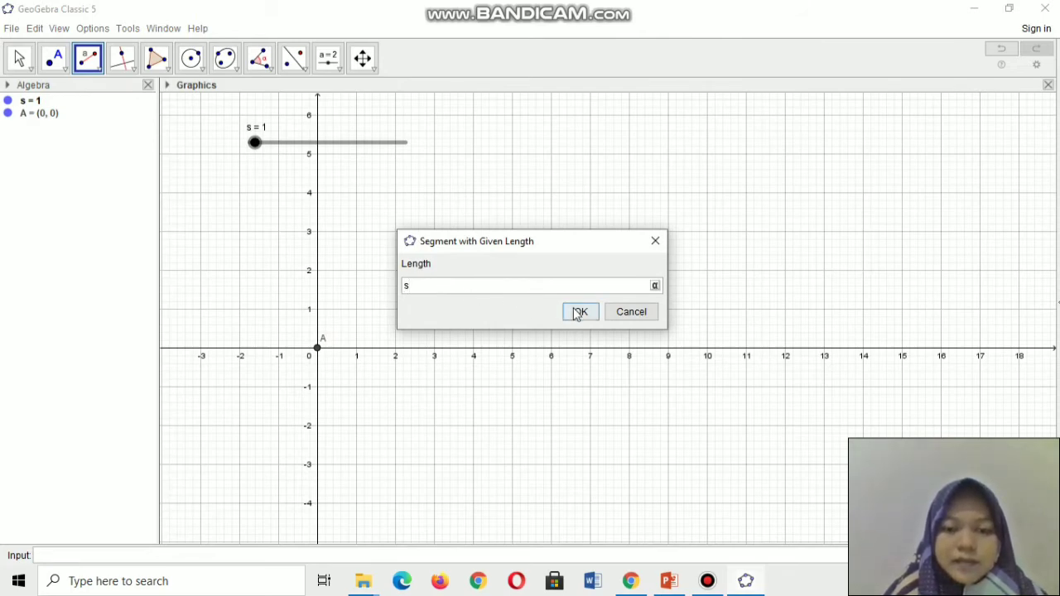
pyautogui.click(581, 313)
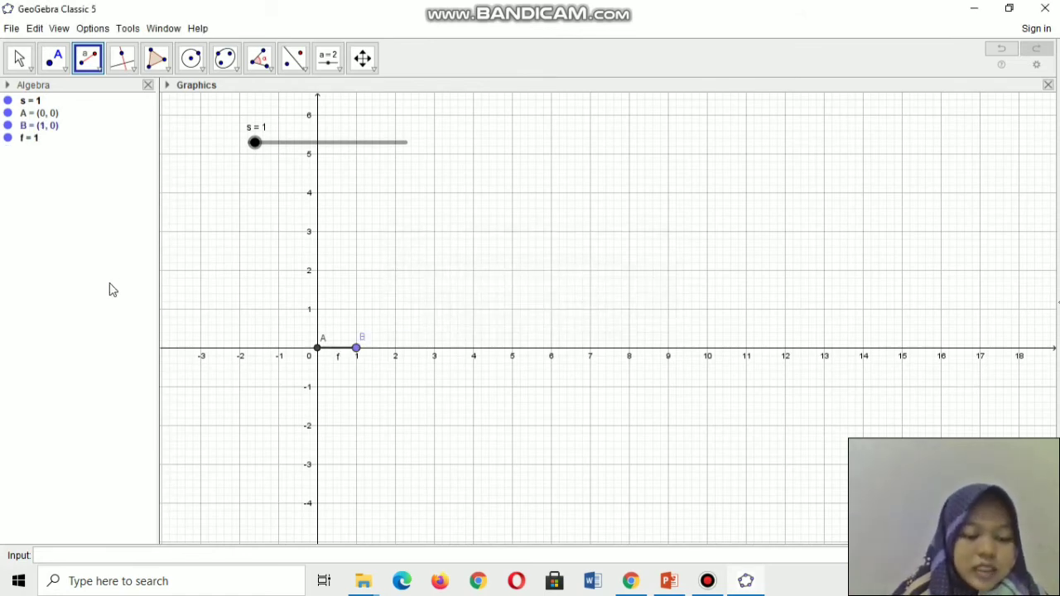
# Draw a circle centred at point A with radius s.
pyautogui.click(203, 71)
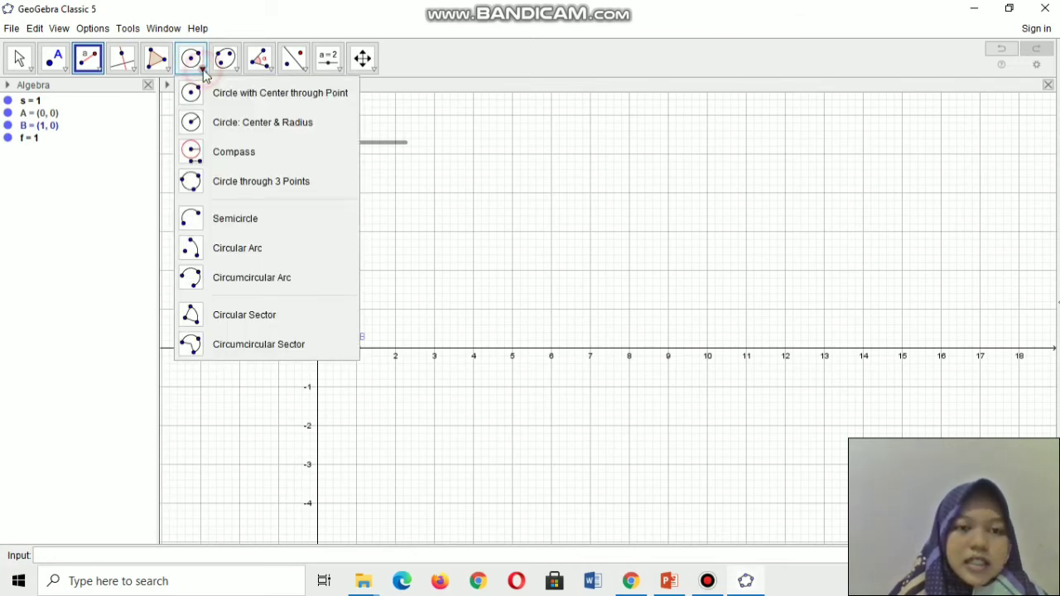
pyautogui.click(227, 122)
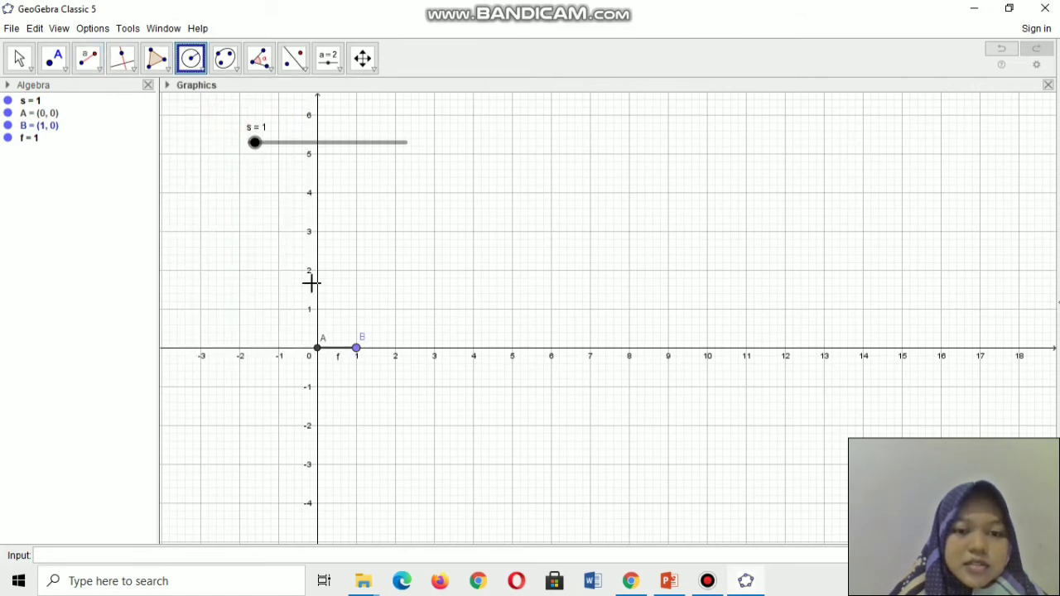
pyautogui.click(318, 349)
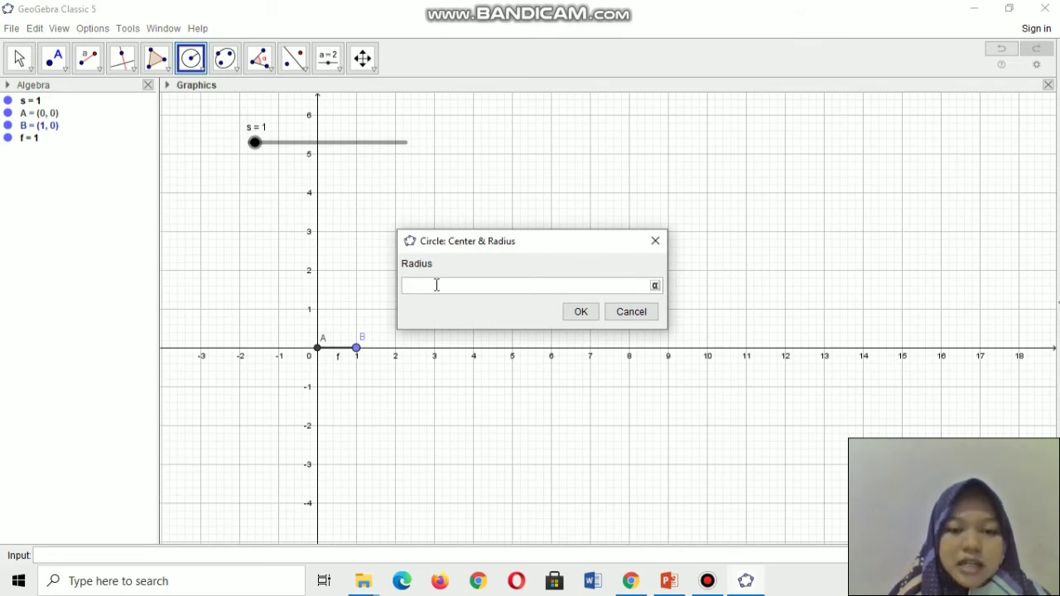
pyautogui.write('s')
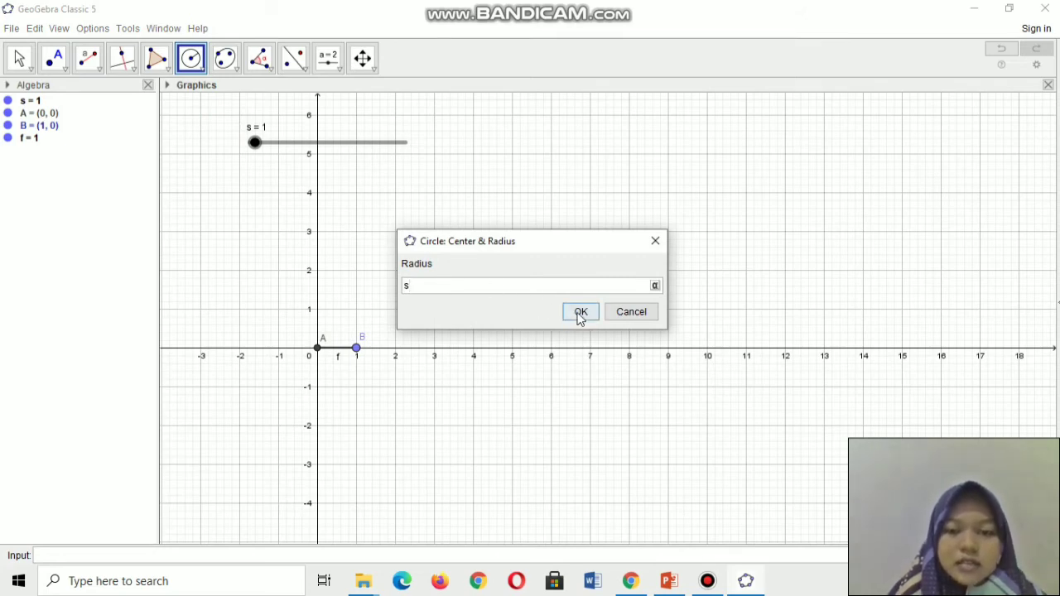
pyautogui.click(580, 312)
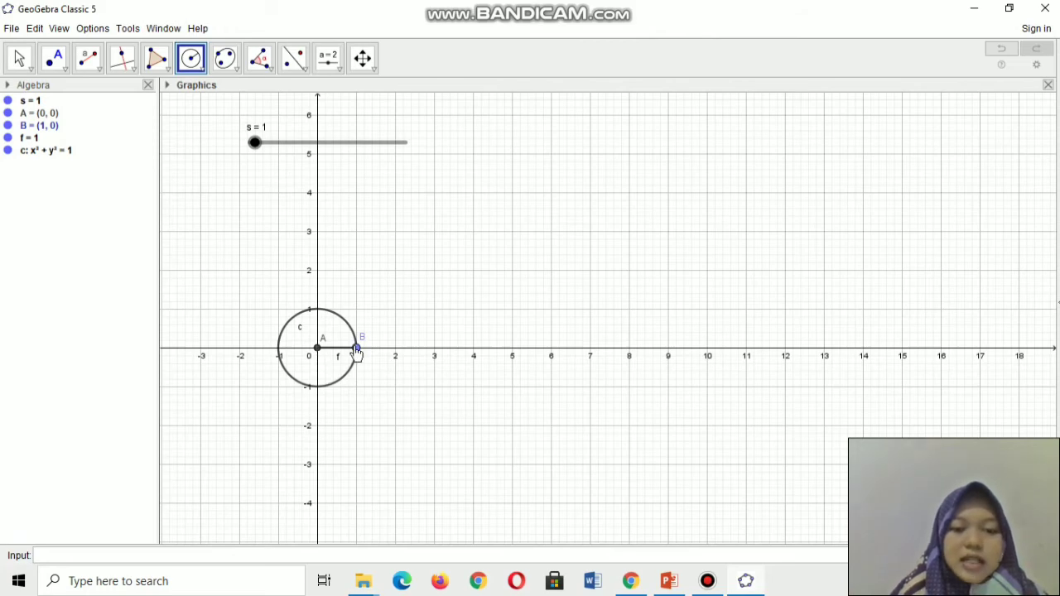
# Construct a line through point B perpendicular to segment AB.
pyautogui.click(129, 76)
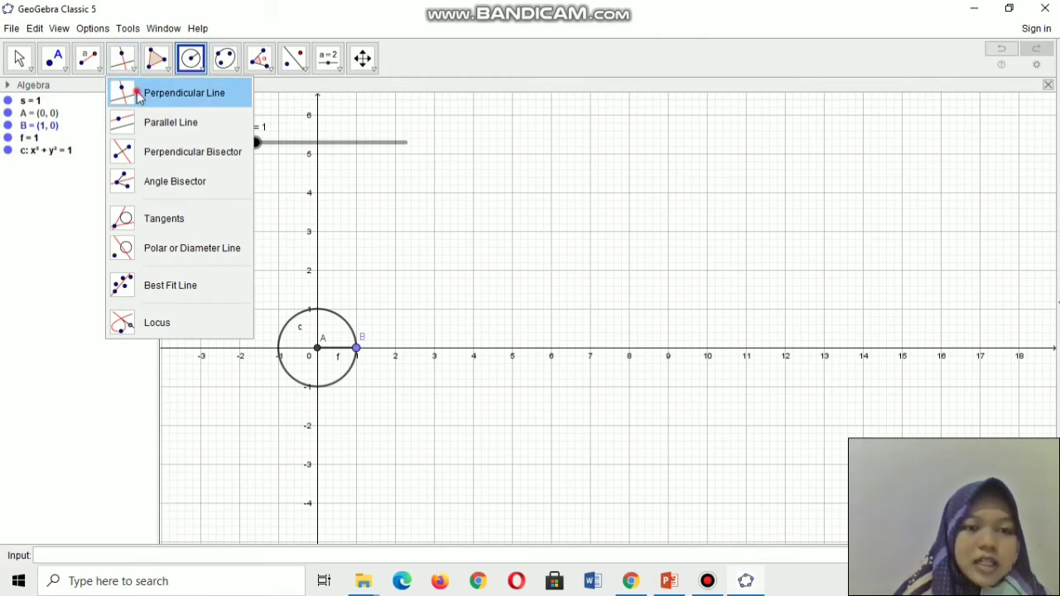
pyautogui.click(139, 96)
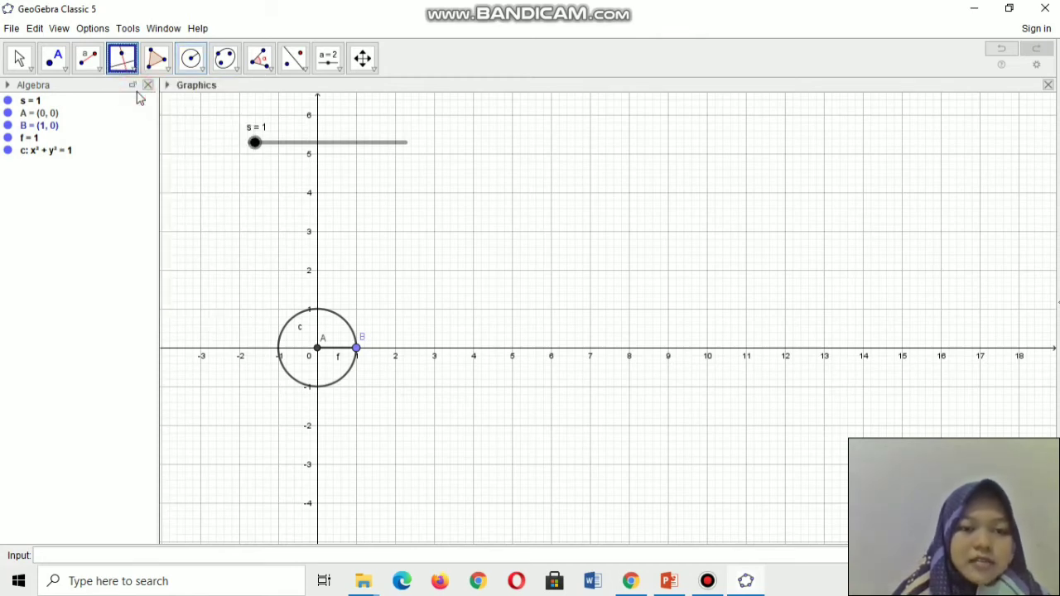
pyautogui.click(334, 354)
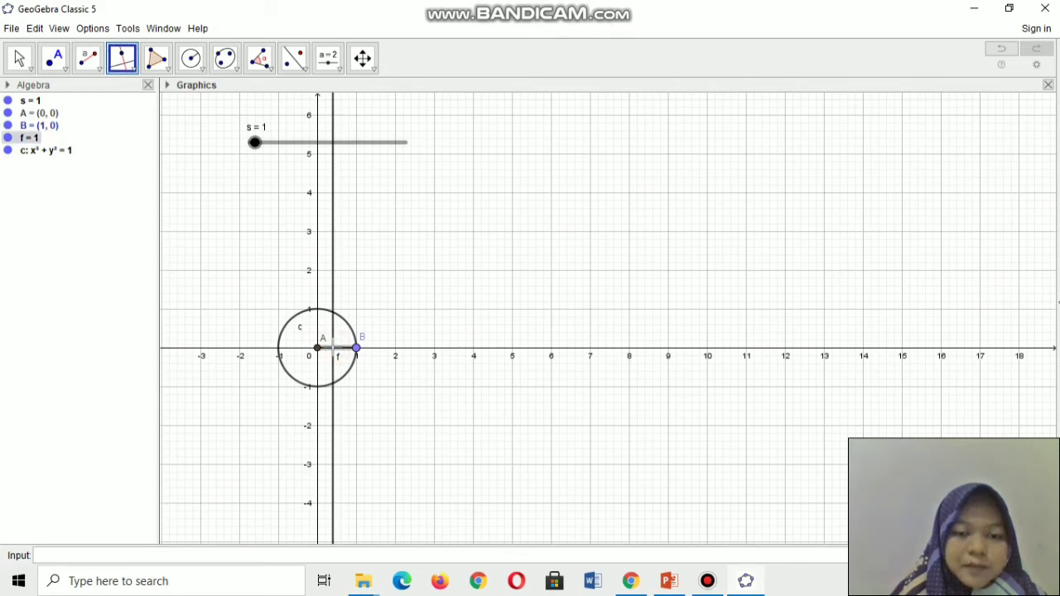
pyautogui.click(359, 349)
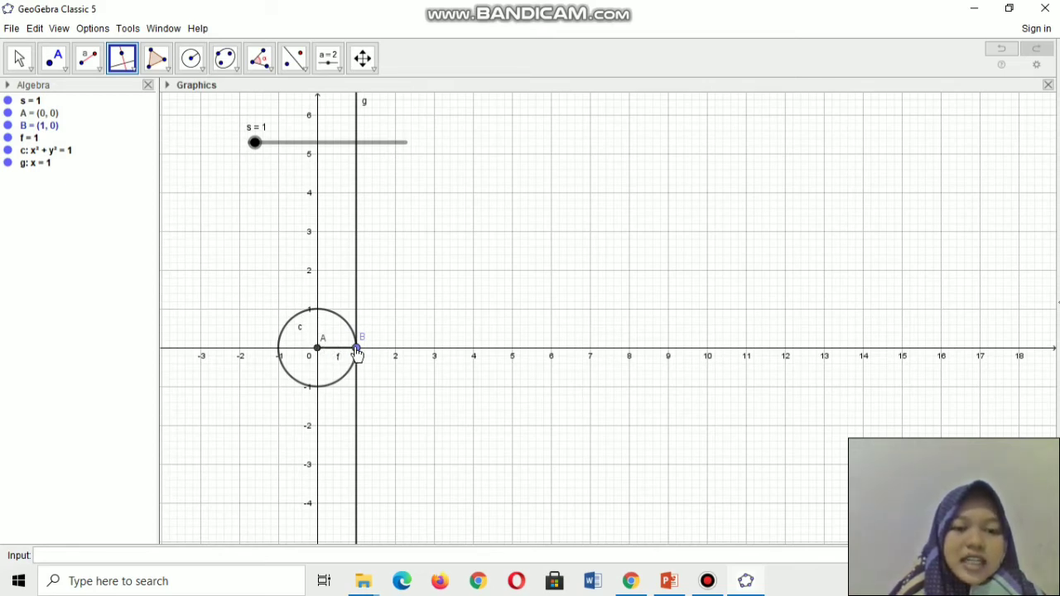
# Construct a line parallel to segment AB through the circle's upper intersection with the y-axis.
pyautogui.click(138, 75)
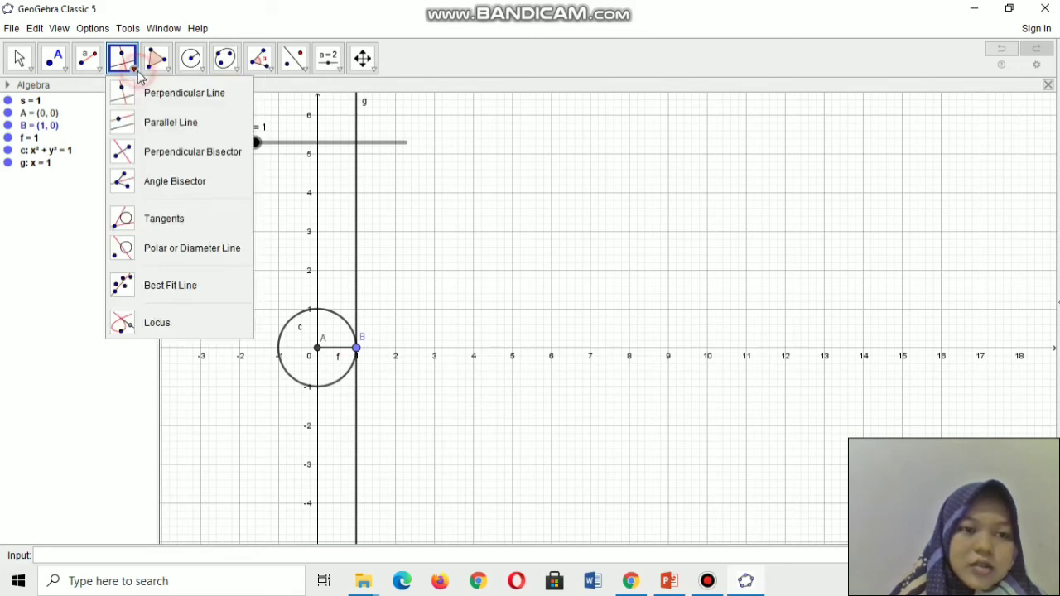
pyautogui.click(158, 119)
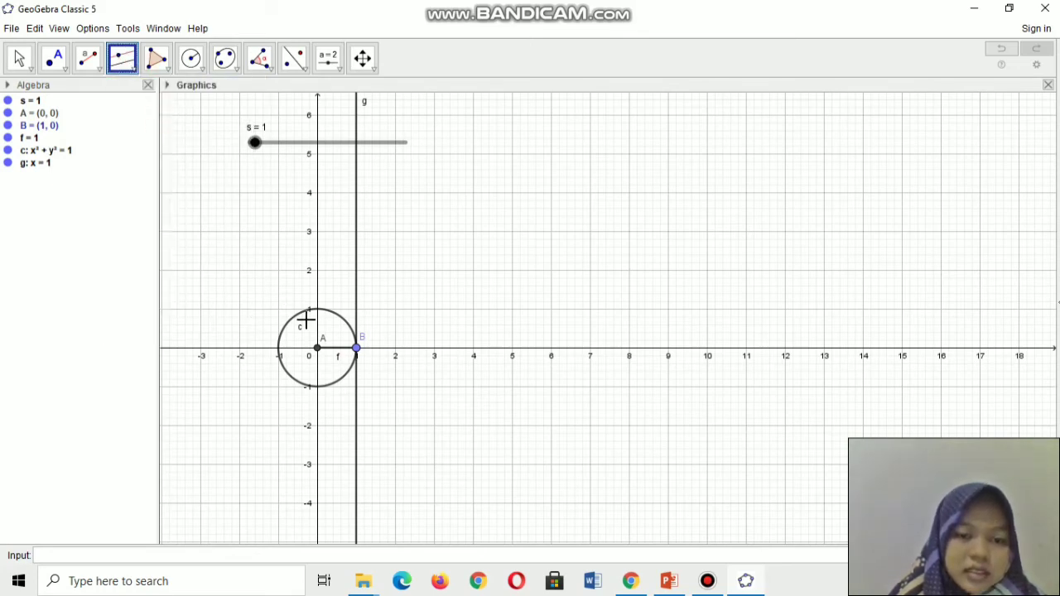
pyautogui.click(335, 351)
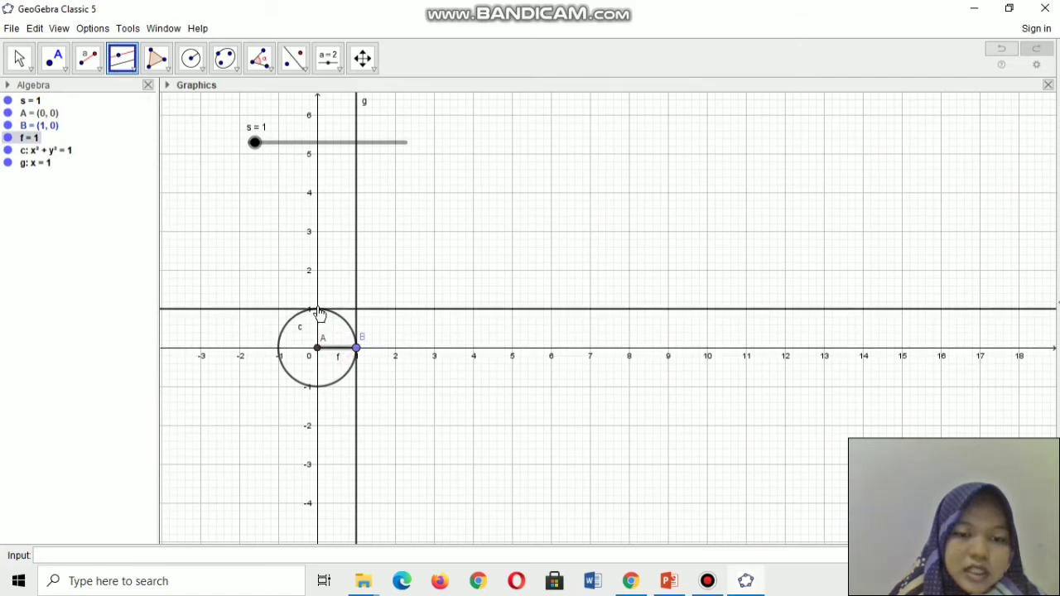
pyautogui.click(318, 309)
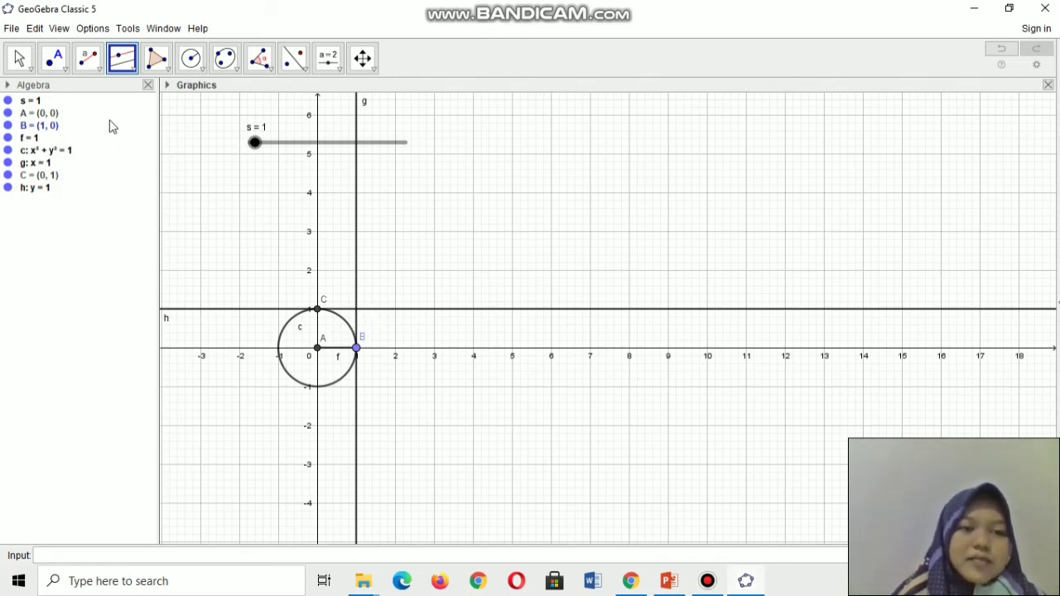
# Mark the intersection point of the perpendicular line through B and the parallel line through C.
pyautogui.click(67, 71)
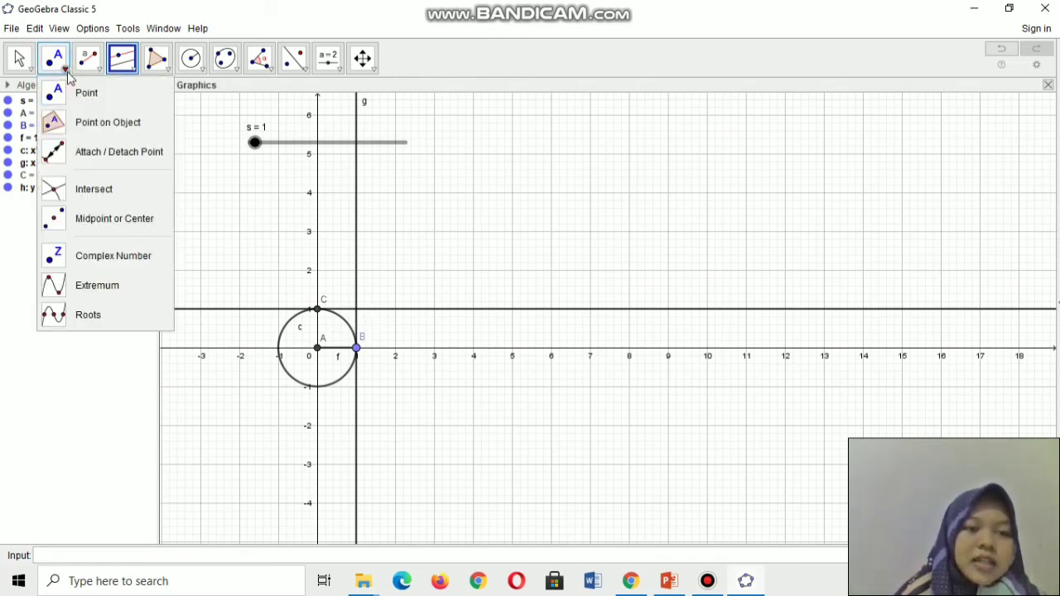
pyautogui.click(97, 186)
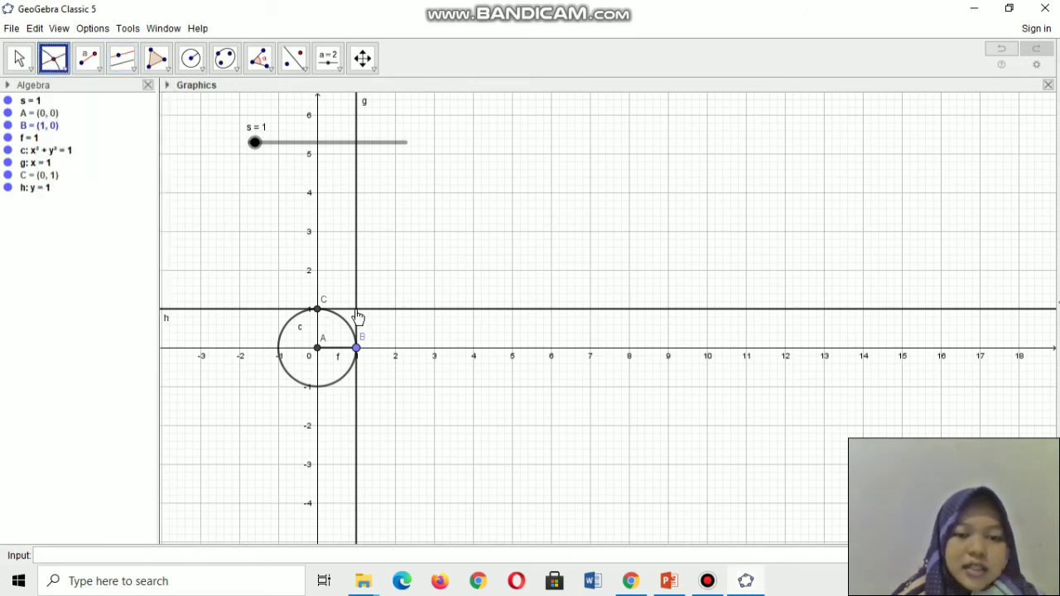
pyautogui.click(357, 311)
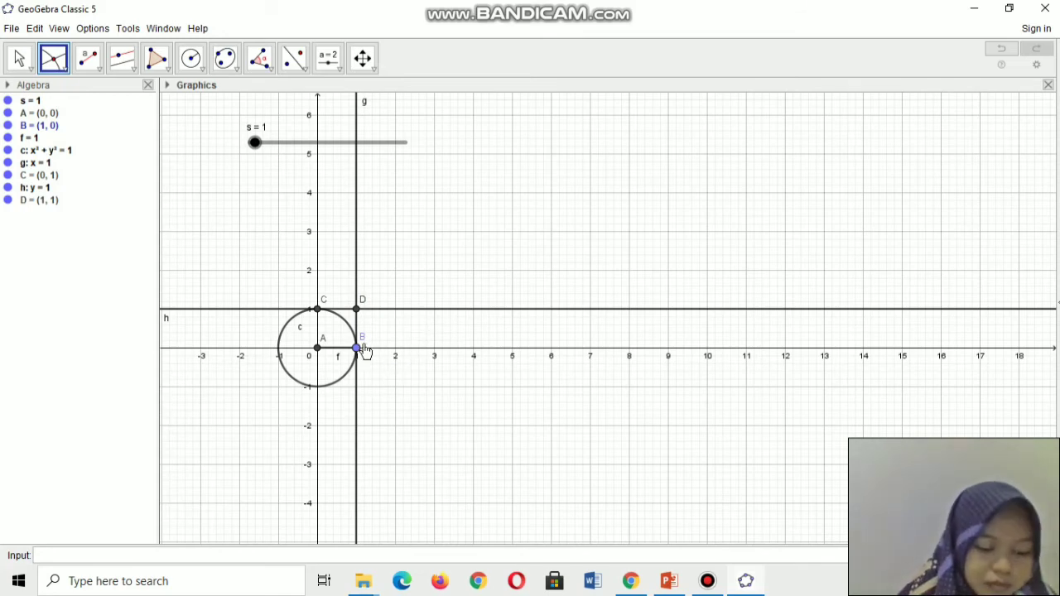
# Hide the parallel line, the perpendicular line and the circle, keeping the four points and segment AB shown.
pyautogui.rightClick(426, 318)
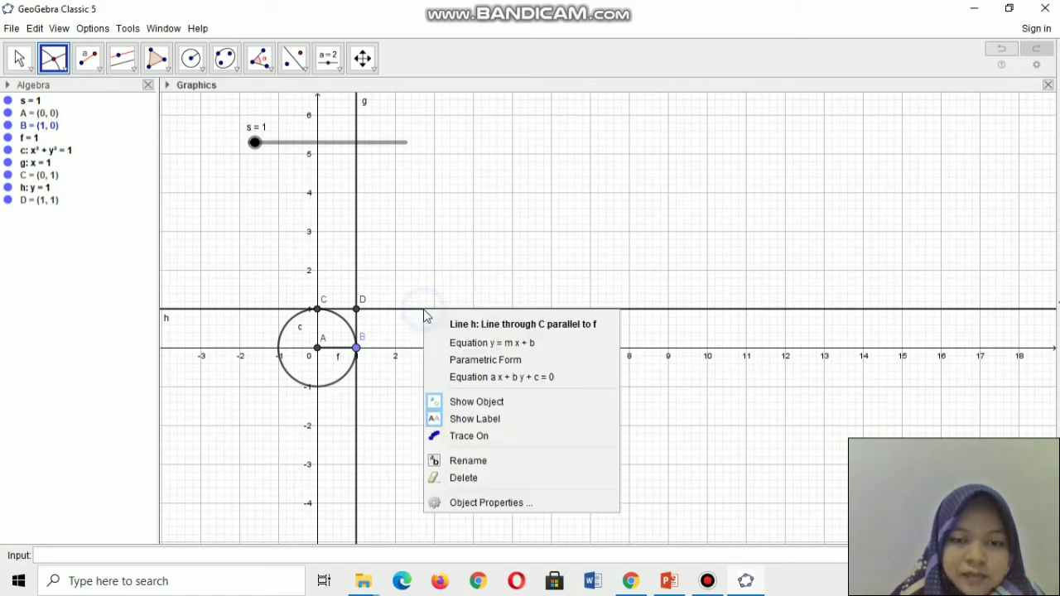
pyautogui.click(476, 401)
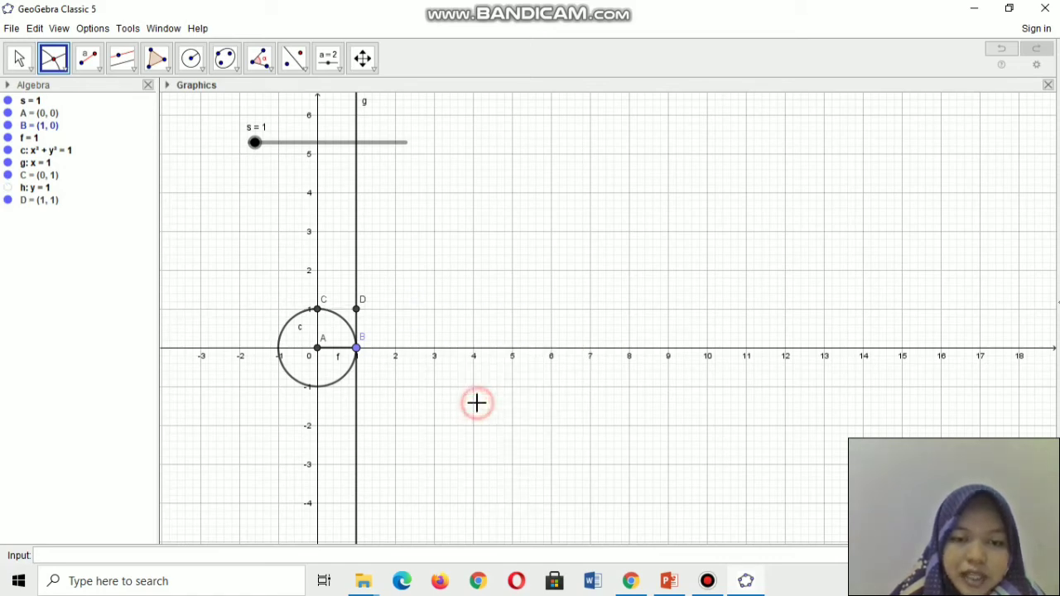
pyautogui.rightClick(358, 411)
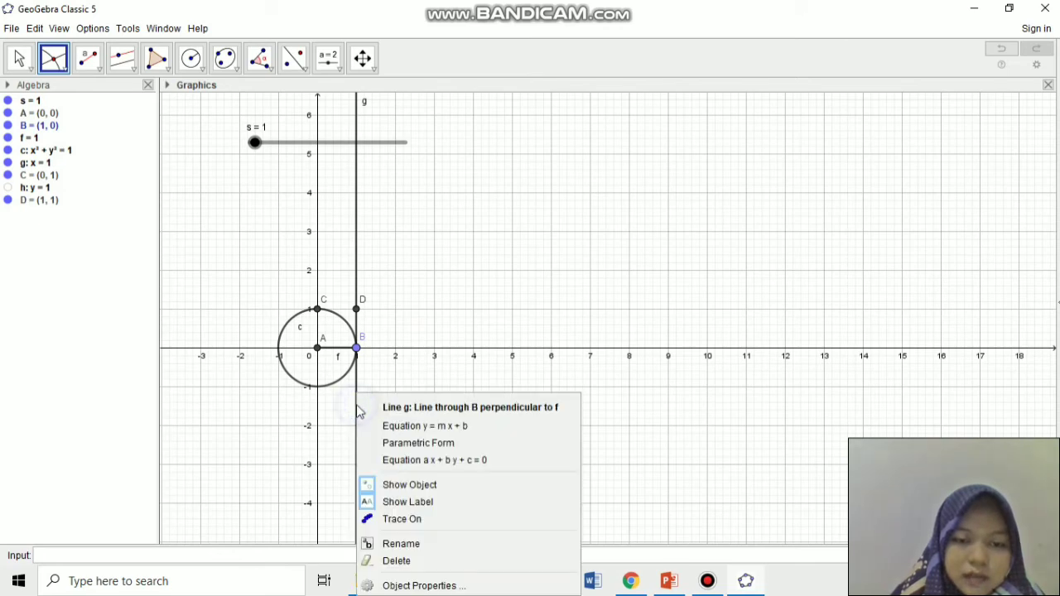
pyautogui.click(392, 483)
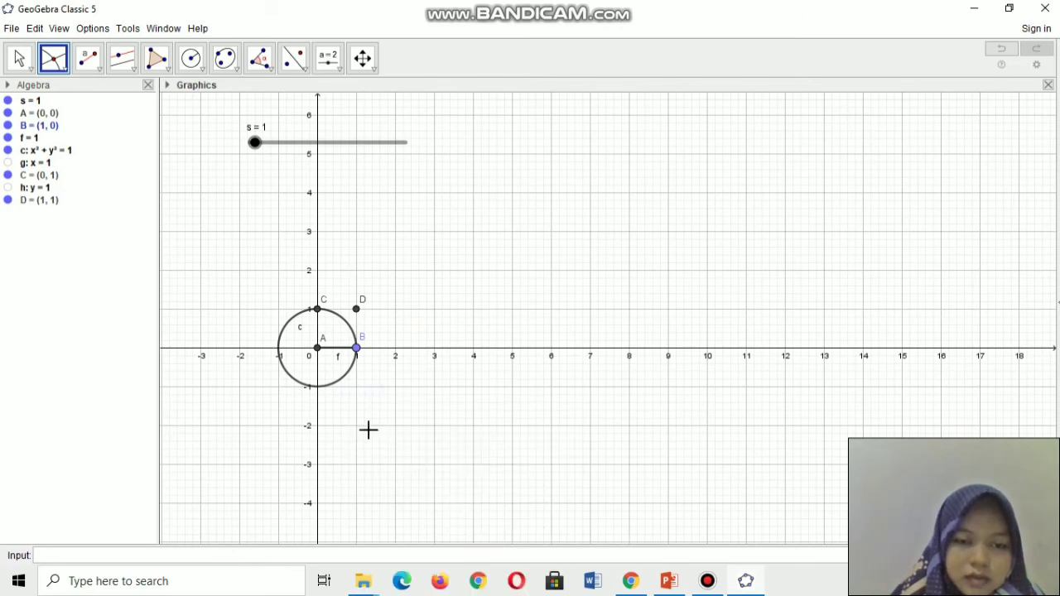
pyautogui.rightClick(342, 383)
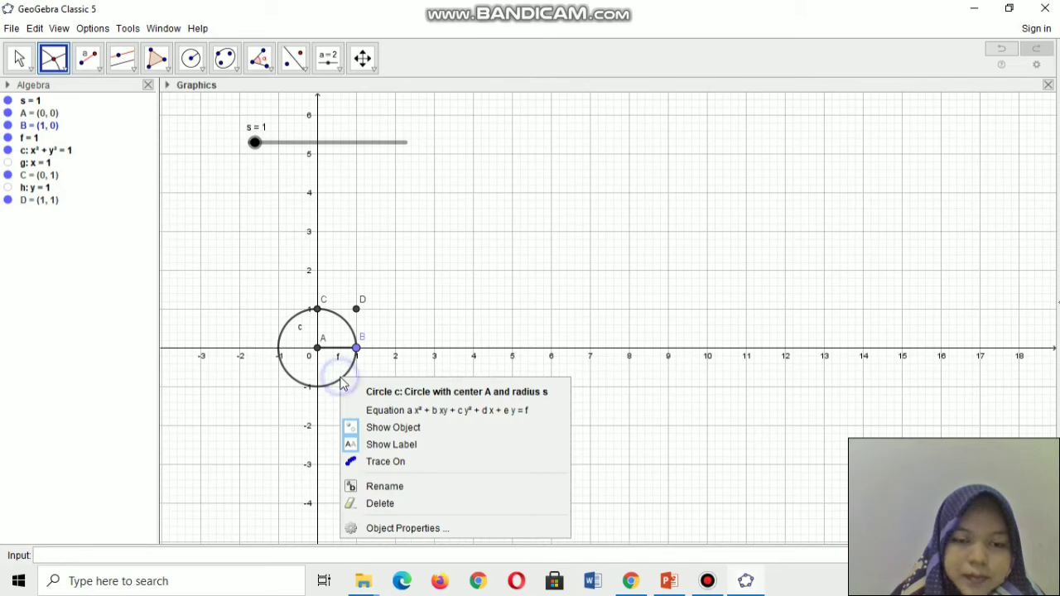
pyautogui.click(372, 426)
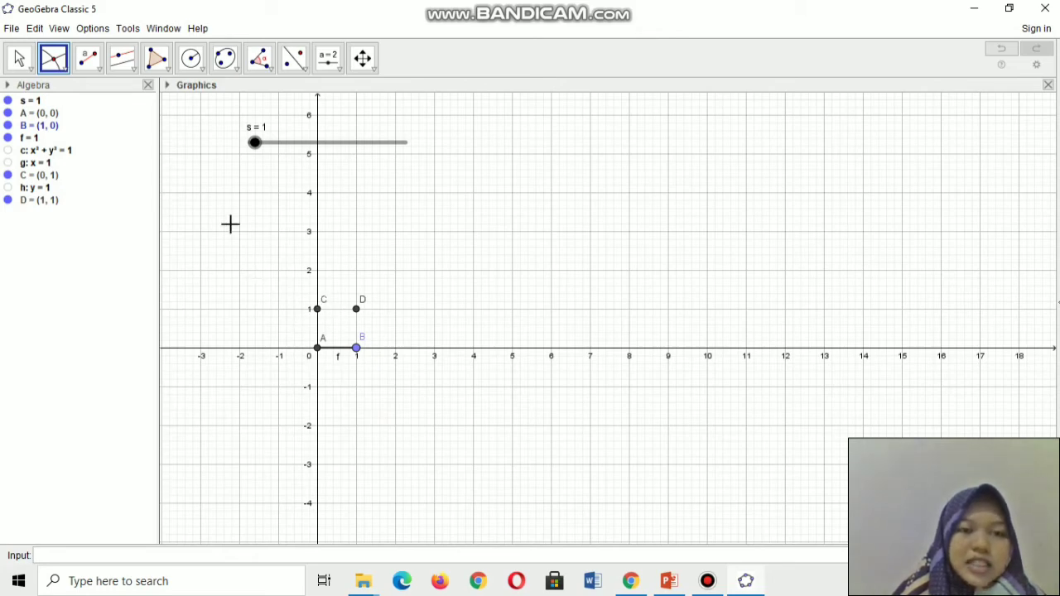
# Draw a closed polygon through points A, B, D and C to form the square.
pyautogui.click(166, 73)
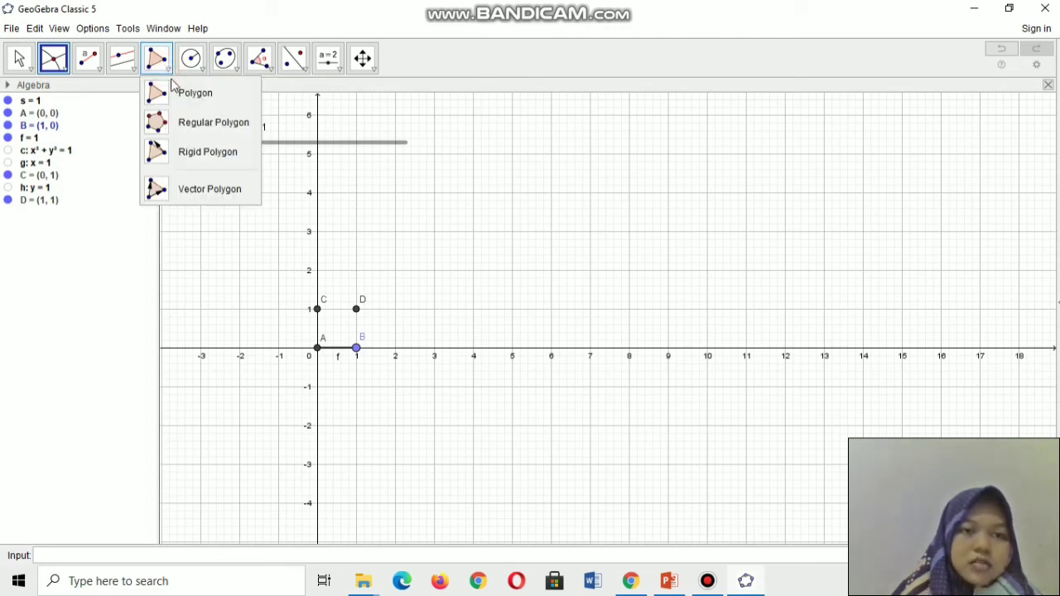
pyautogui.click(171, 91)
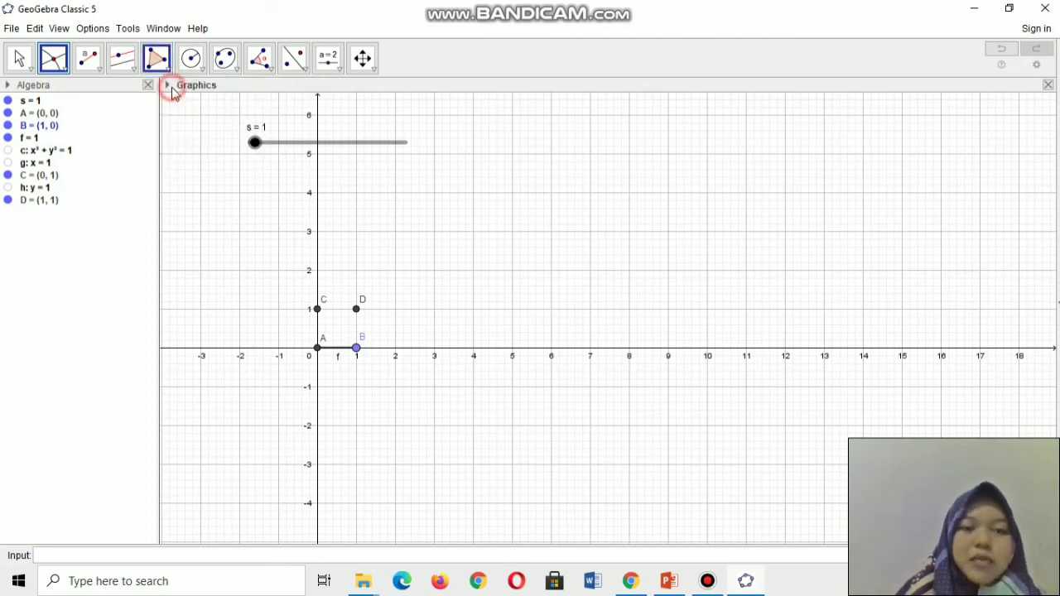
pyautogui.click(318, 350)
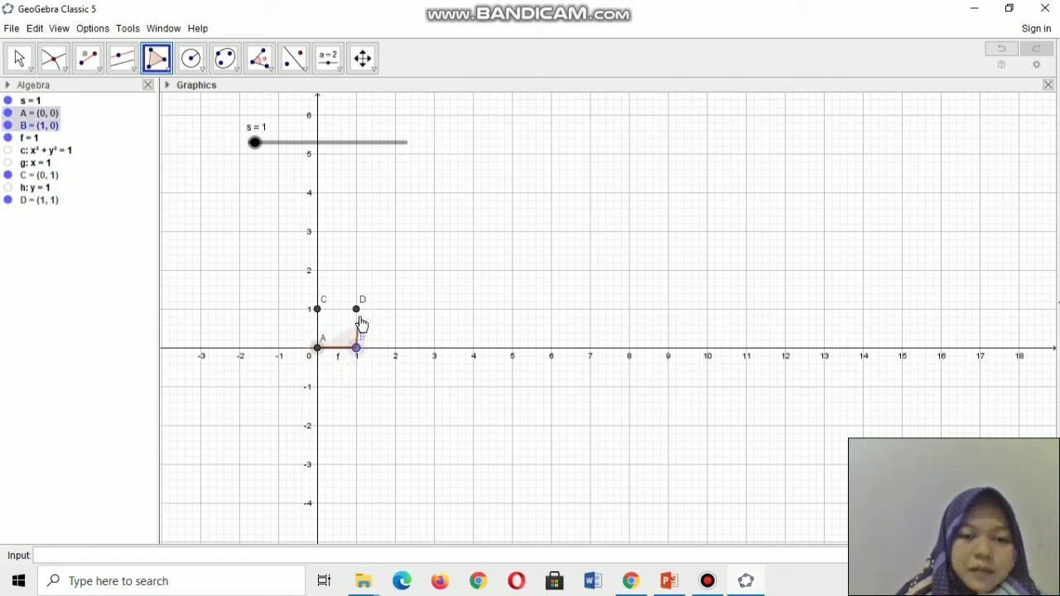
pyautogui.click(356, 309)
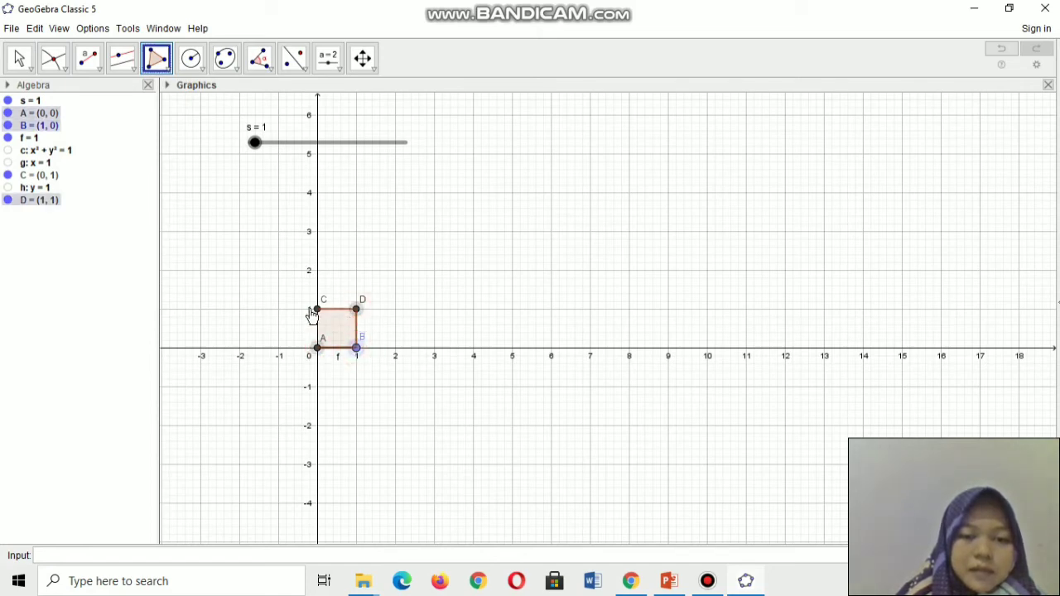
pyautogui.click(318, 309)
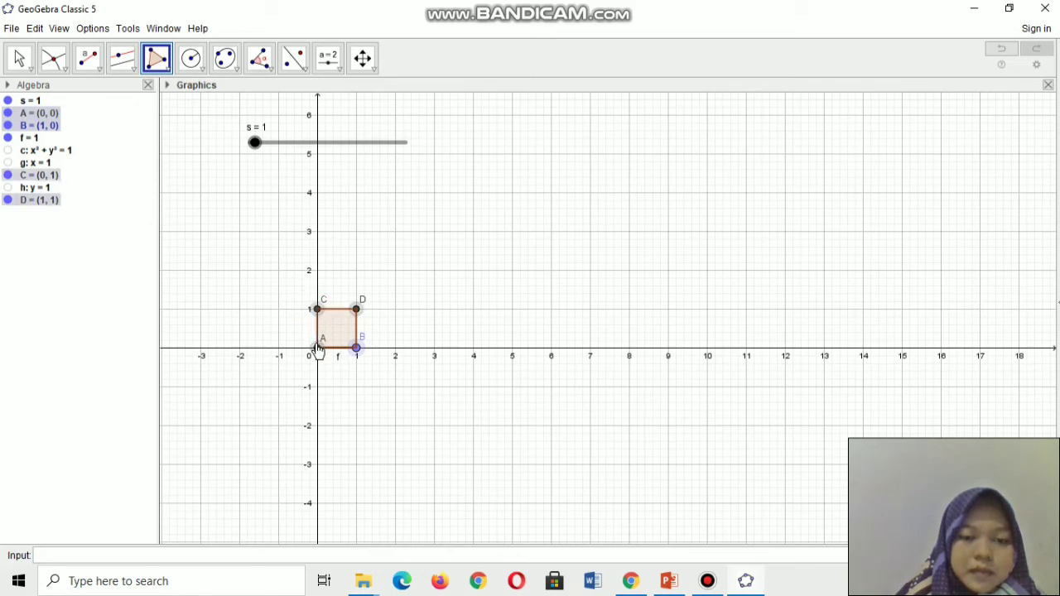
pyautogui.click(316, 347)
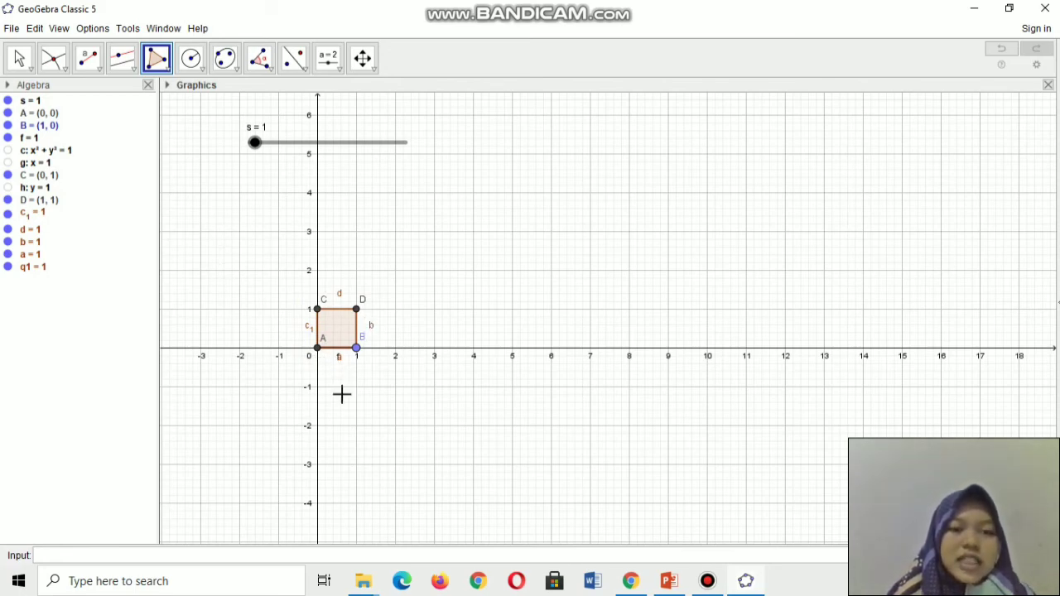
pyautogui.click(21, 60)
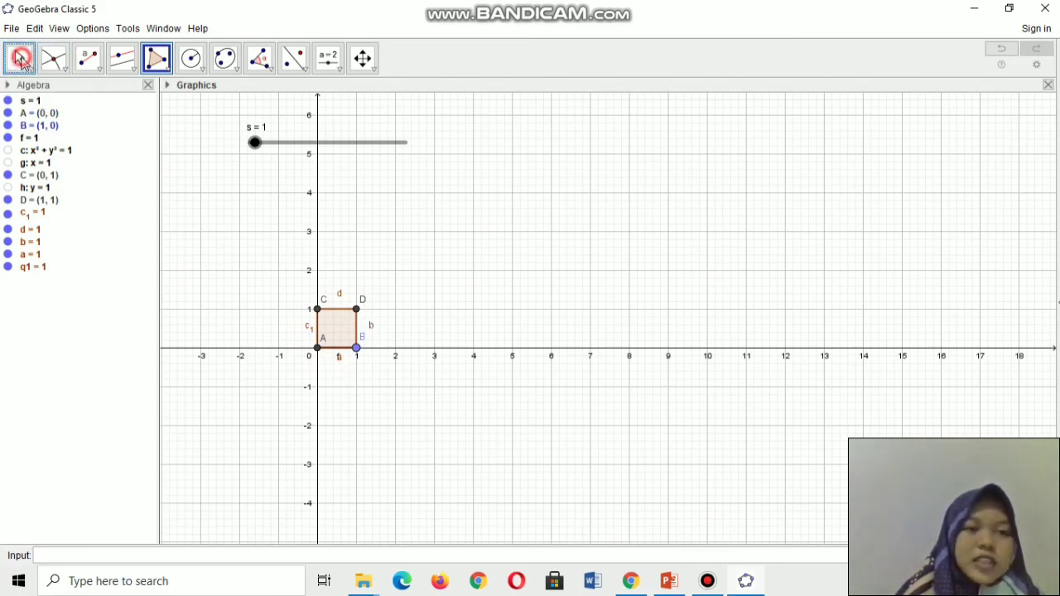
# Show the 3D Graphics view and widen it to about half of the working area.
pyautogui.click(58, 29)
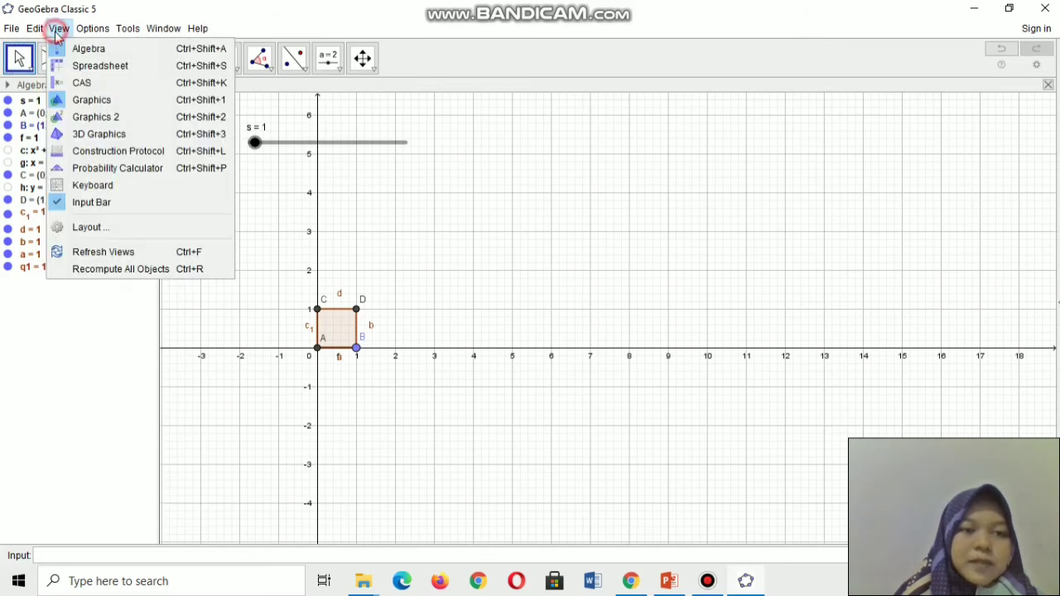
pyautogui.click(89, 136)
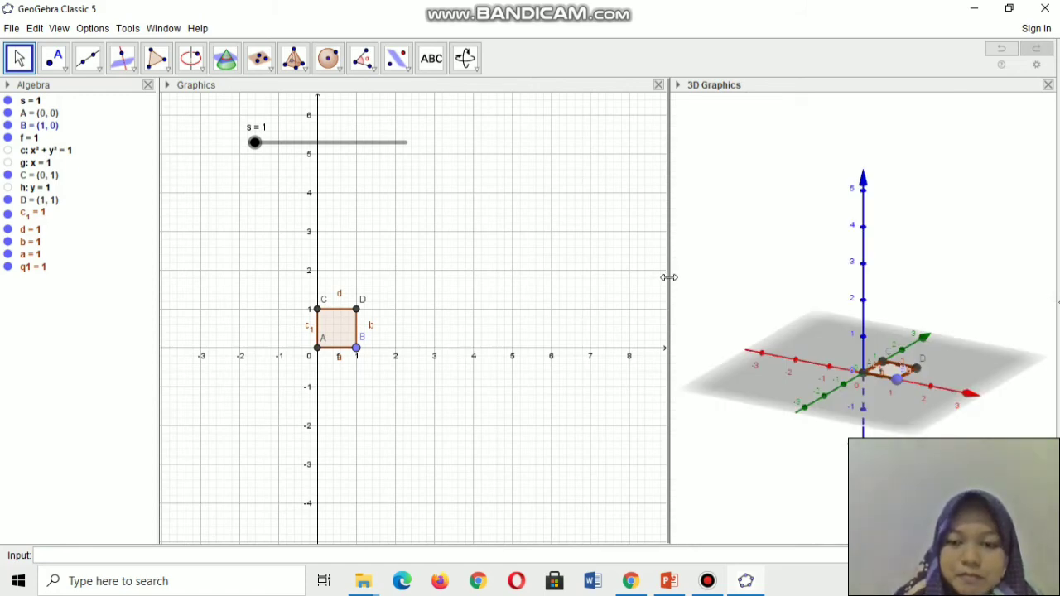
pyautogui.moveTo(670, 277); pyautogui.dragTo(520, 279)
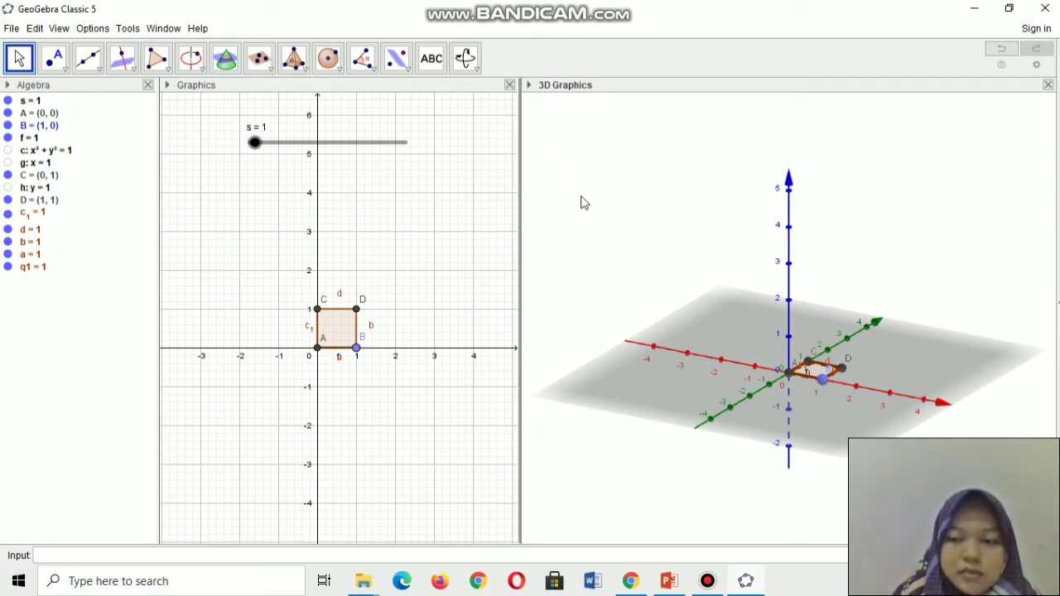
# Extrude square ABDC to a prism with altitude s to form a cube.
pyautogui.click(305, 73)
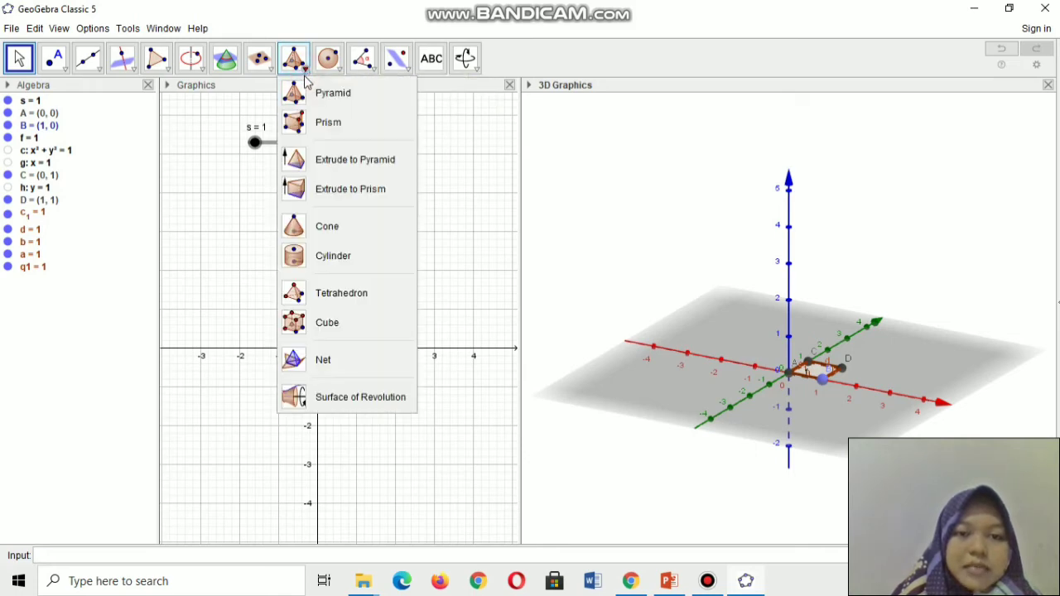
pyautogui.click(359, 191)
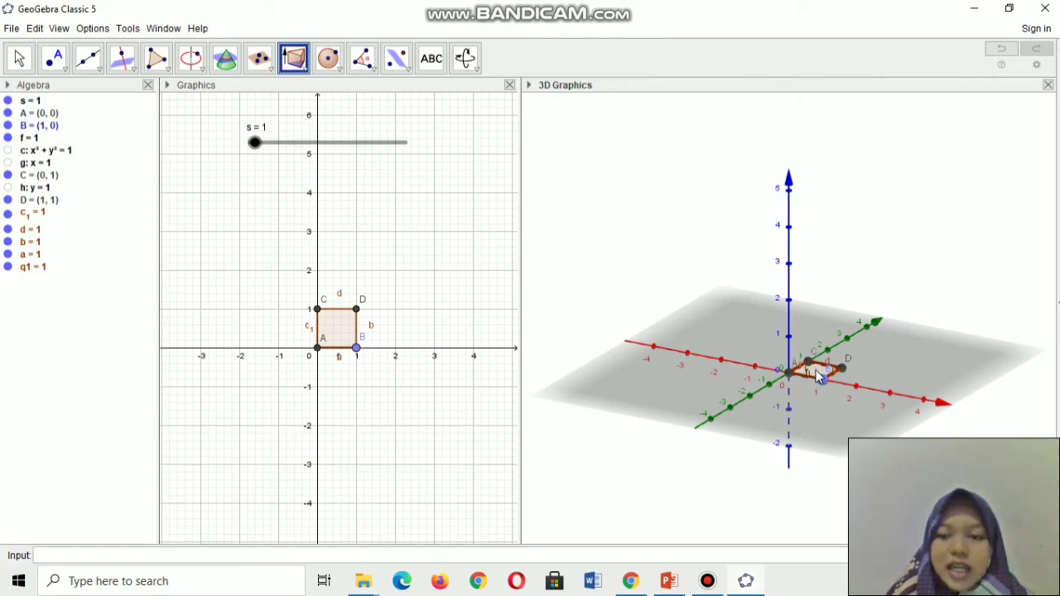
pyautogui.click(818, 377)
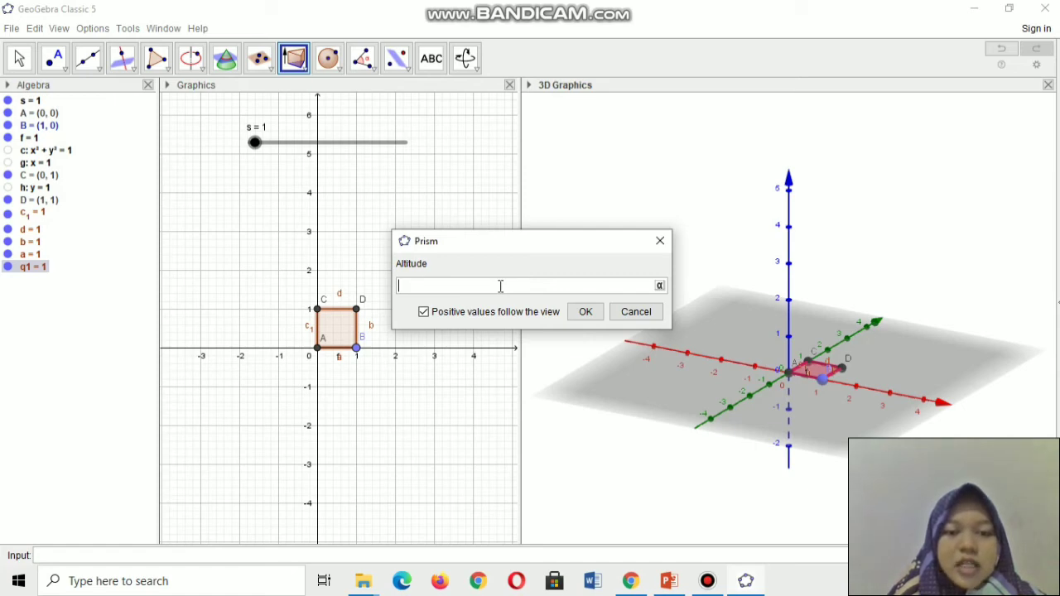
pyautogui.click(585, 313)
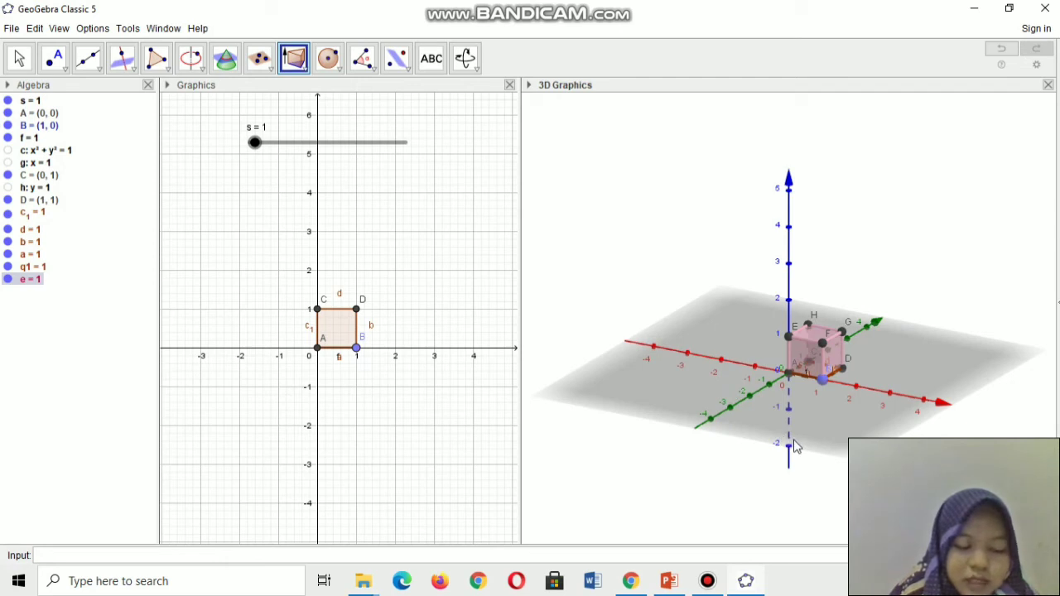
# Hide the axes and the plane in the 3D Graphics view.
pyautogui.rightClick(709, 362)
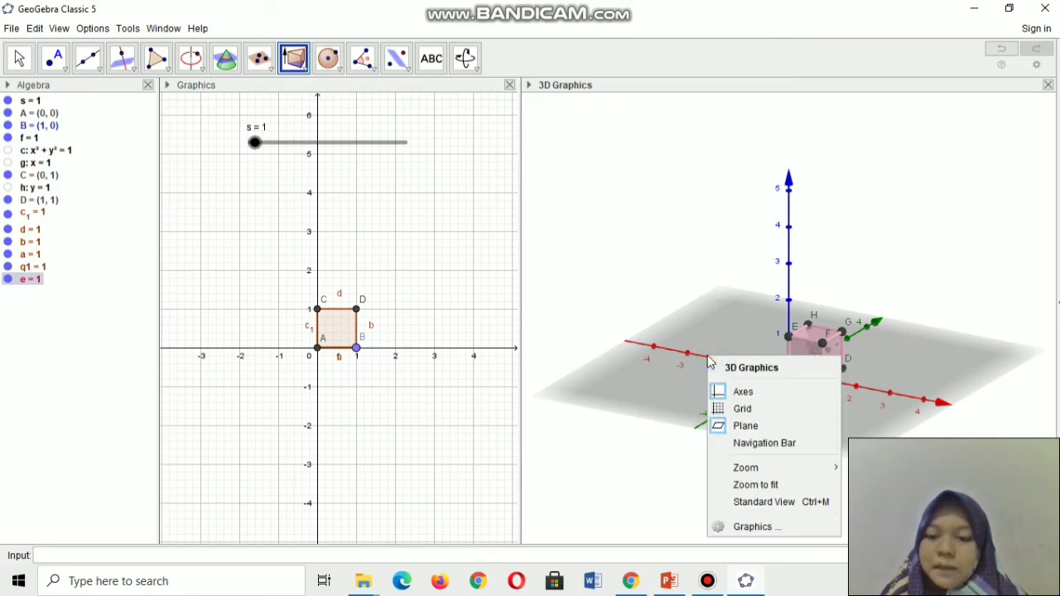
pyautogui.click(729, 394)
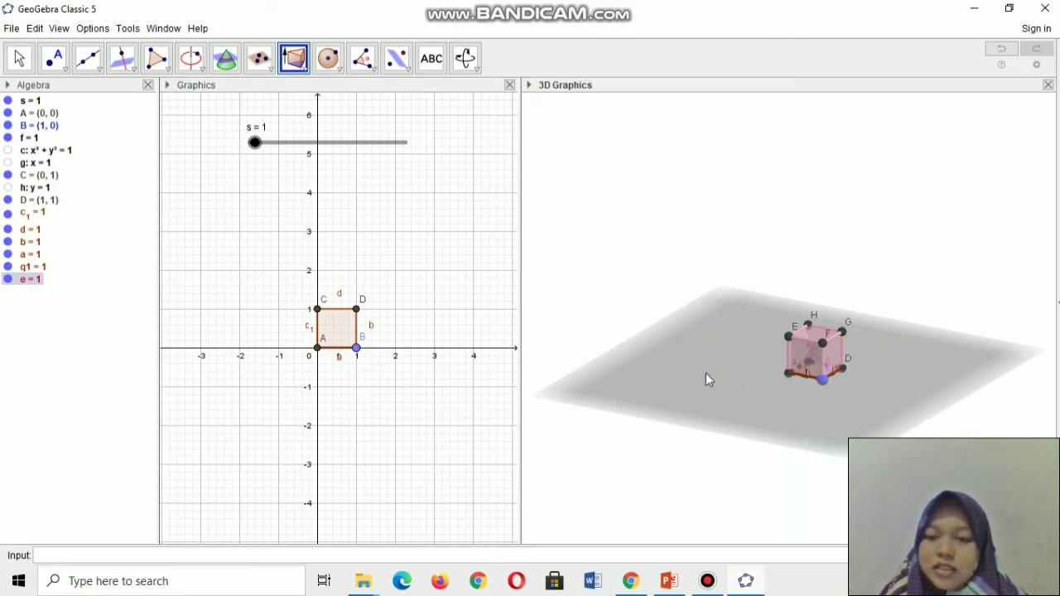
pyautogui.rightClick(700, 372)
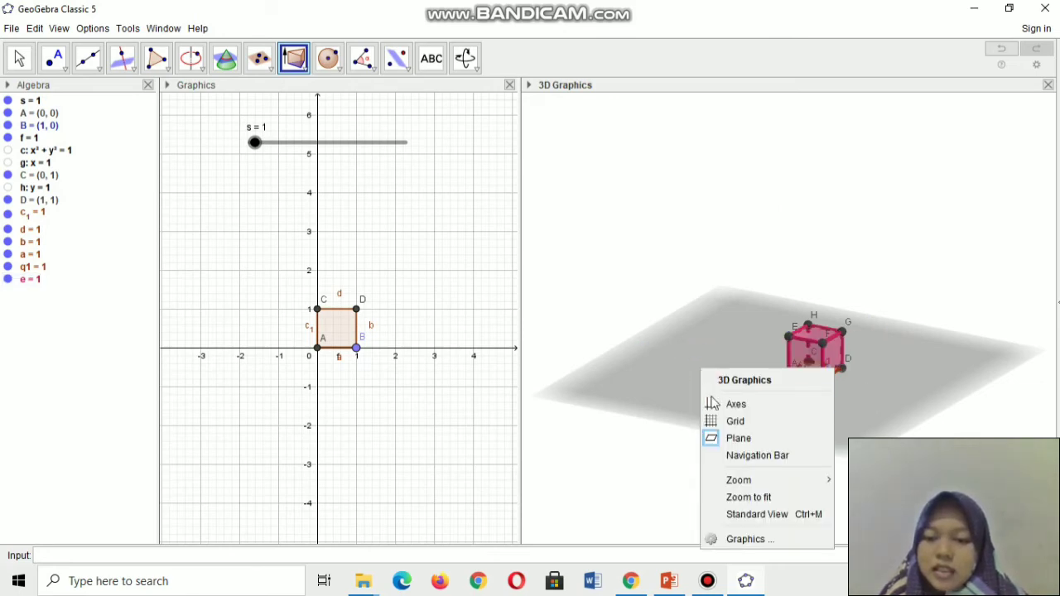
pyautogui.click(729, 438)
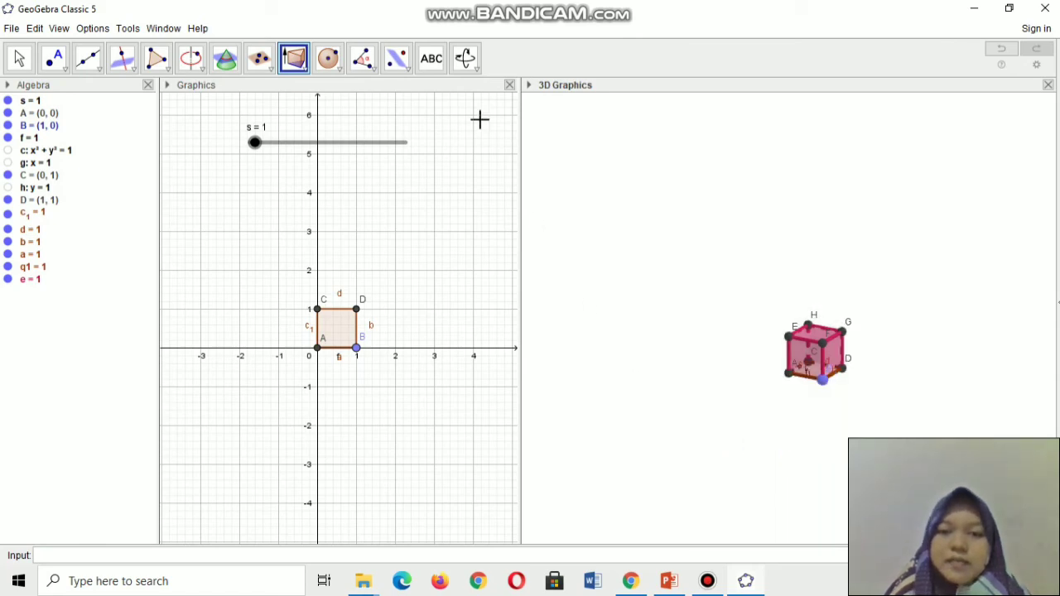
# Pan the 3D Graphics view to bring the cube nearer to its centre.
pyautogui.click(476, 68)
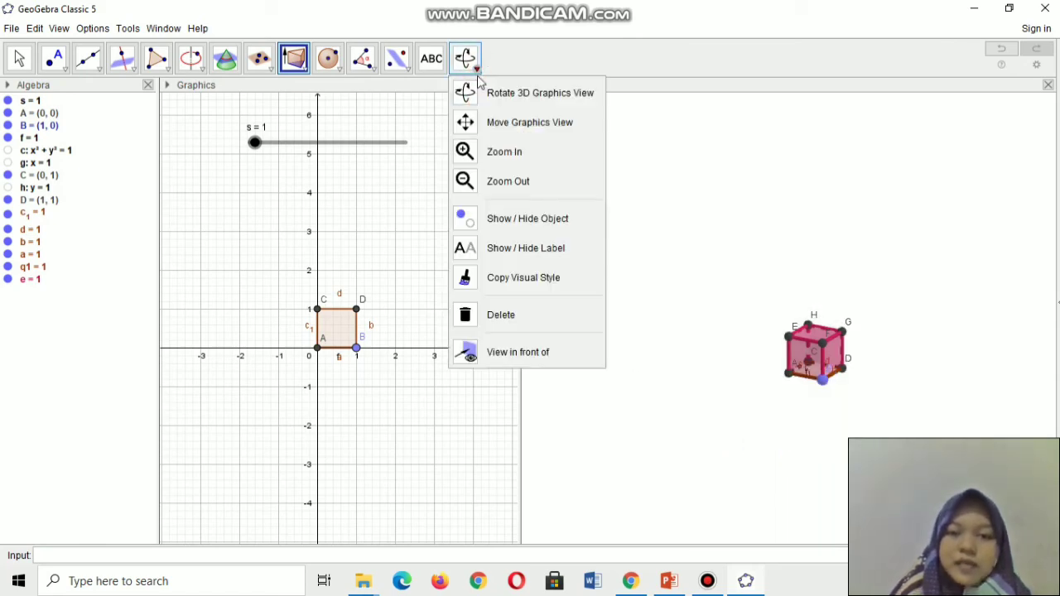
pyautogui.click(501, 122)
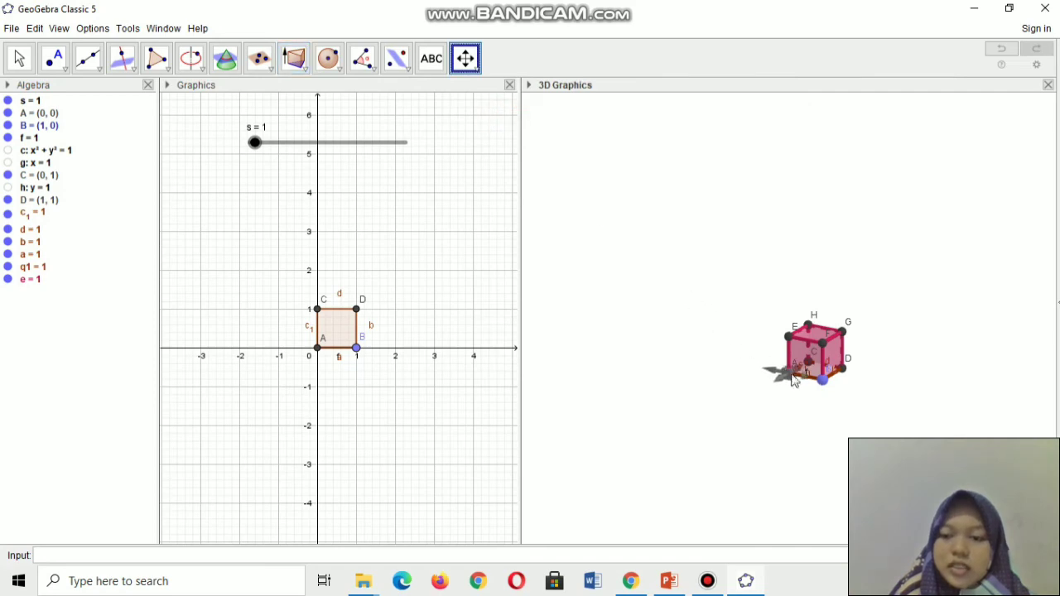
pyautogui.moveTo(793, 379); pyautogui.dragTo(718, 338)
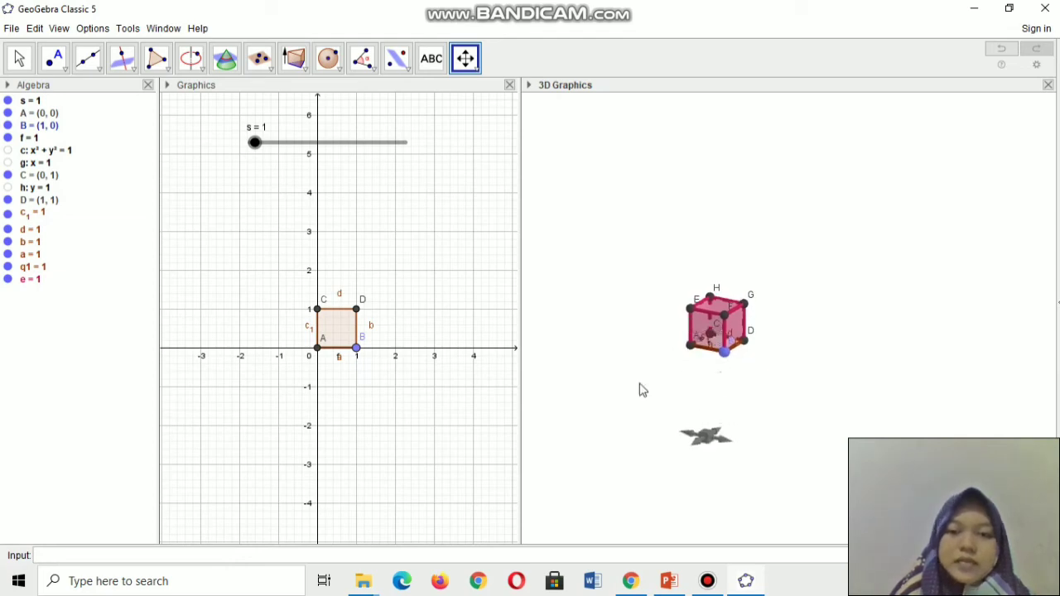
# Resize the cube with slider s, raising it to 4 and leaving it at 2.
pyautogui.click(19, 60)
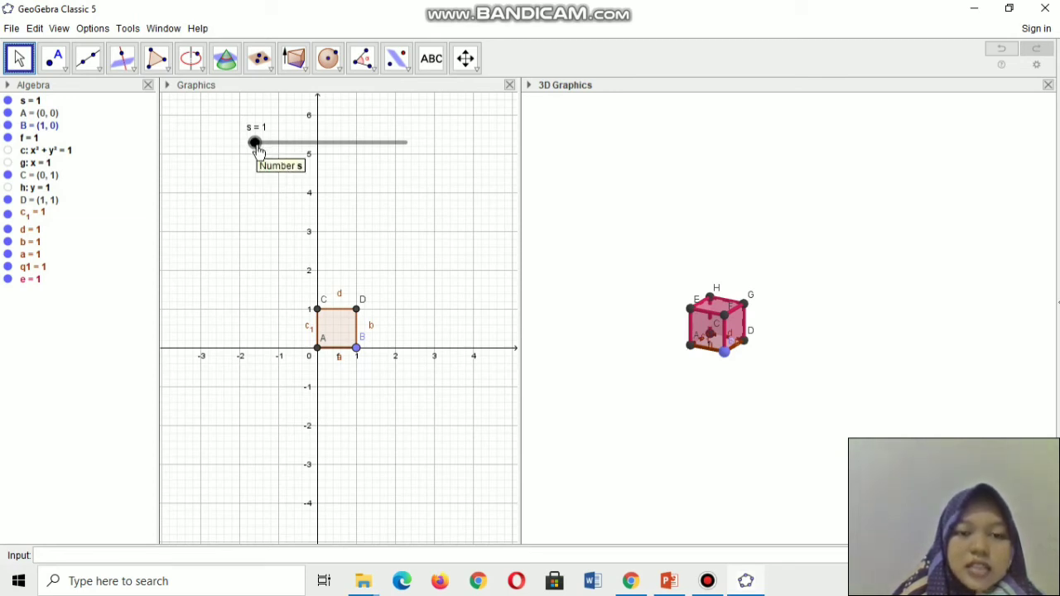
pyautogui.moveTo(256, 148); pyautogui.dragTo(271, 154)
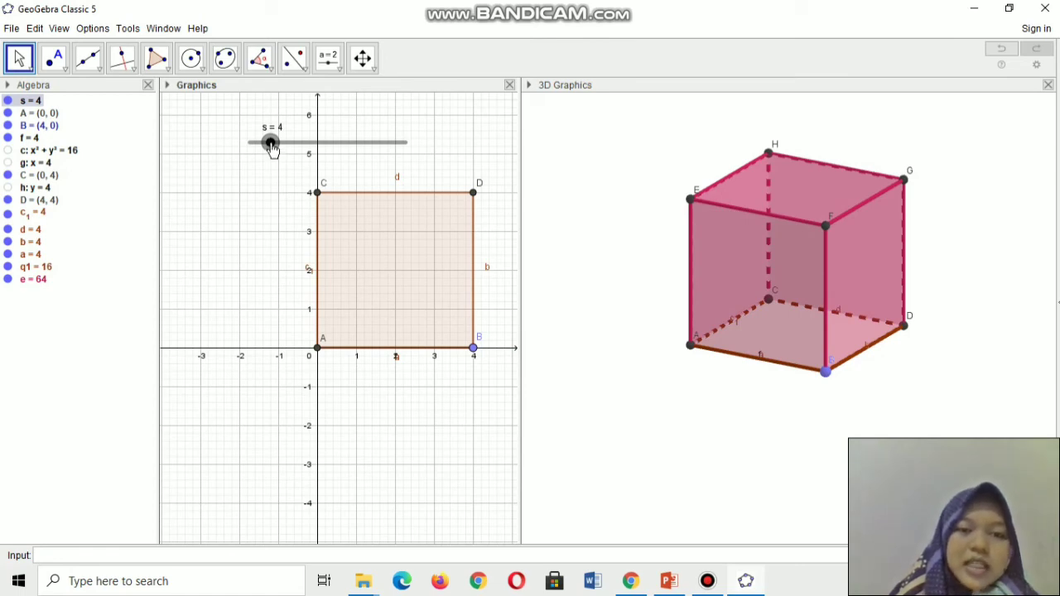
pyautogui.moveTo(270, 142); pyautogui.dragTo(273, 154)
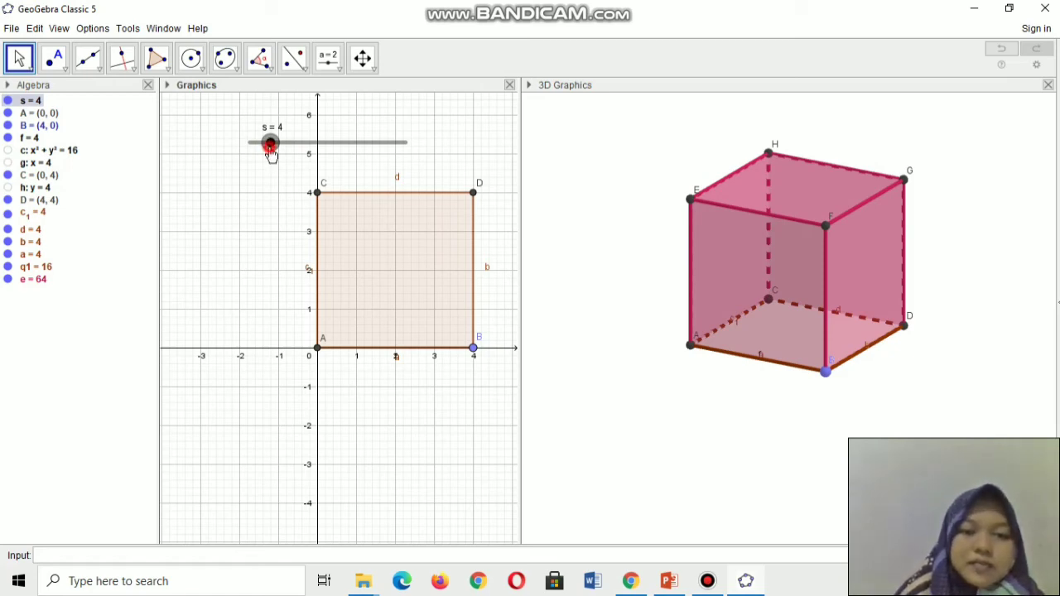
pyautogui.moveTo(270, 154); pyautogui.dragTo(264, 155)
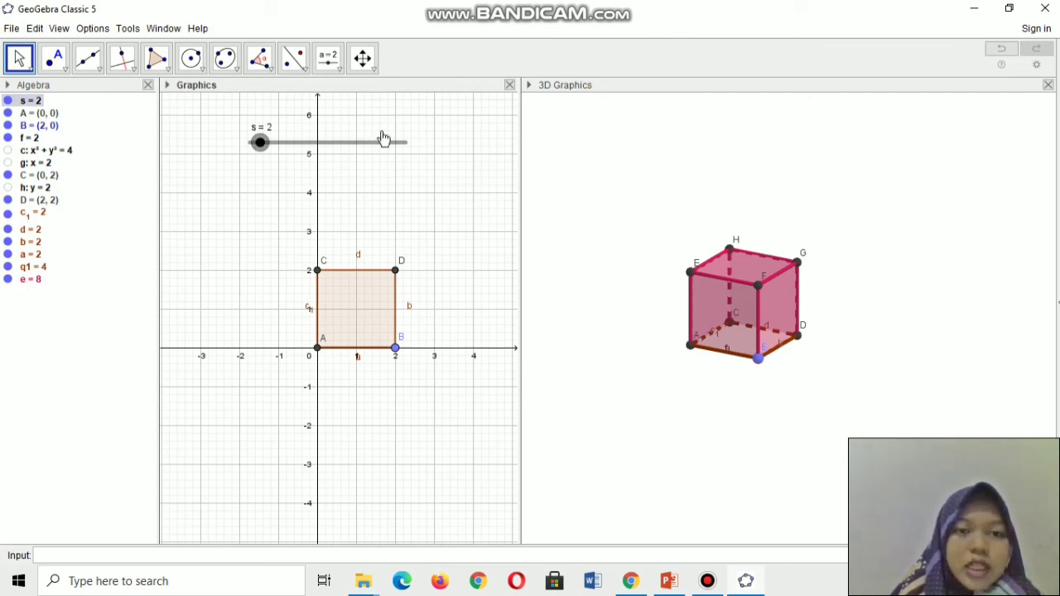
# Create the net of the cube with the Net tool.
pyautogui.click(635, 268)
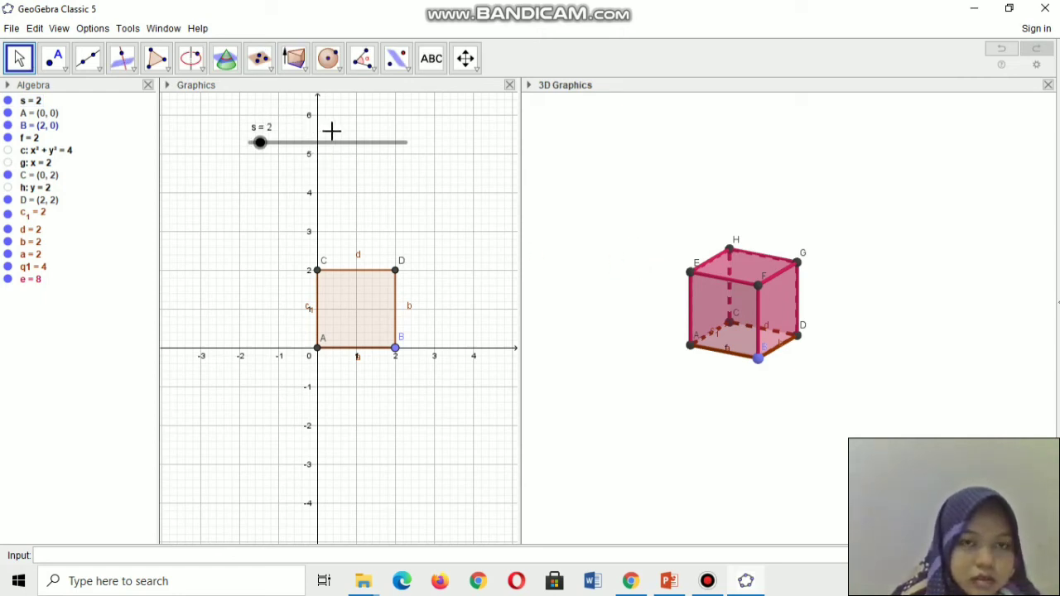
pyautogui.click(308, 72)
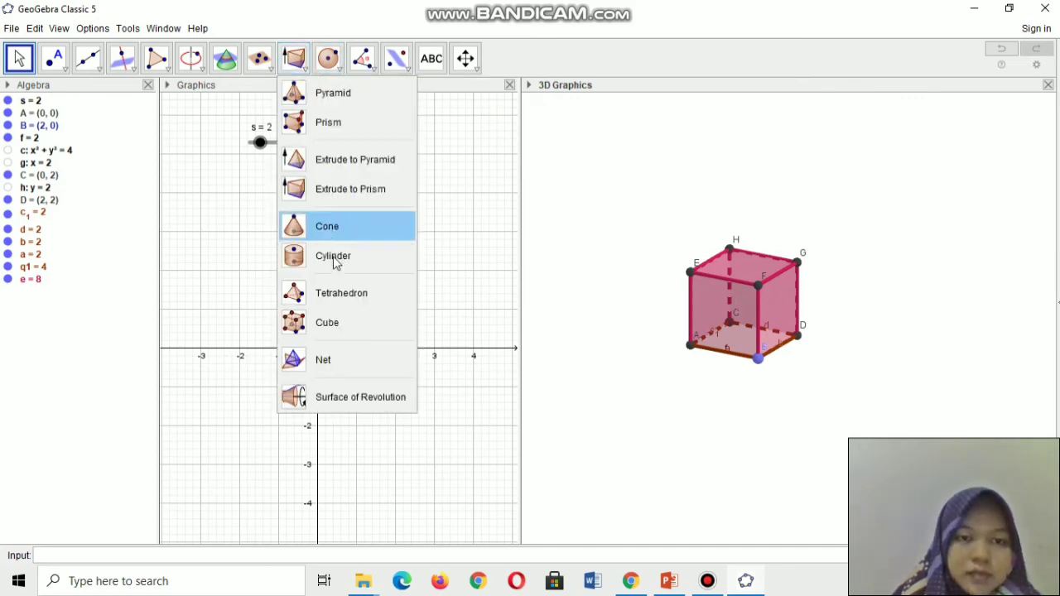
pyautogui.click(334, 362)
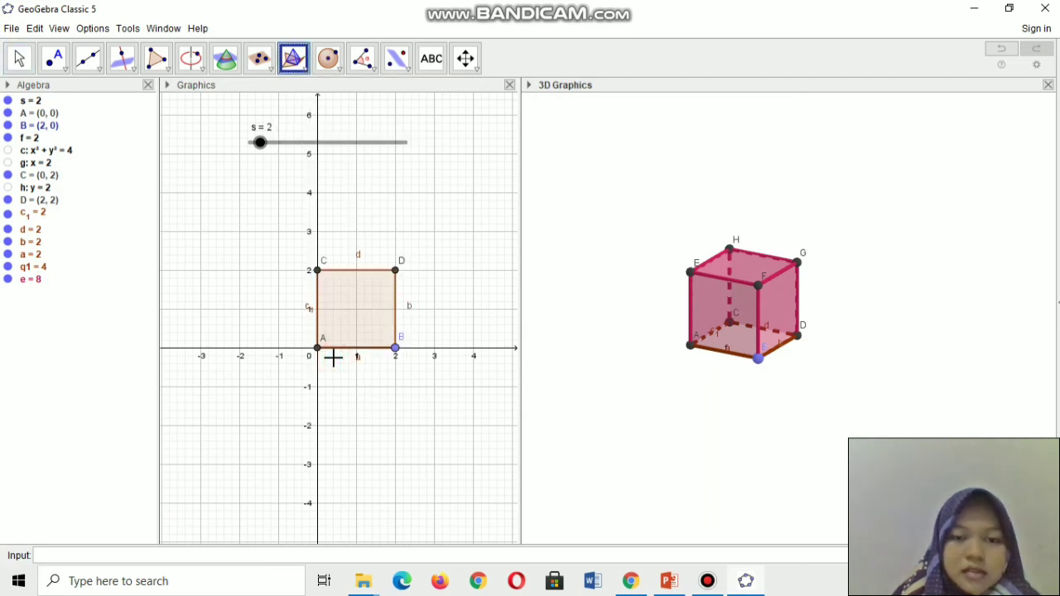
pyautogui.click(718, 302)
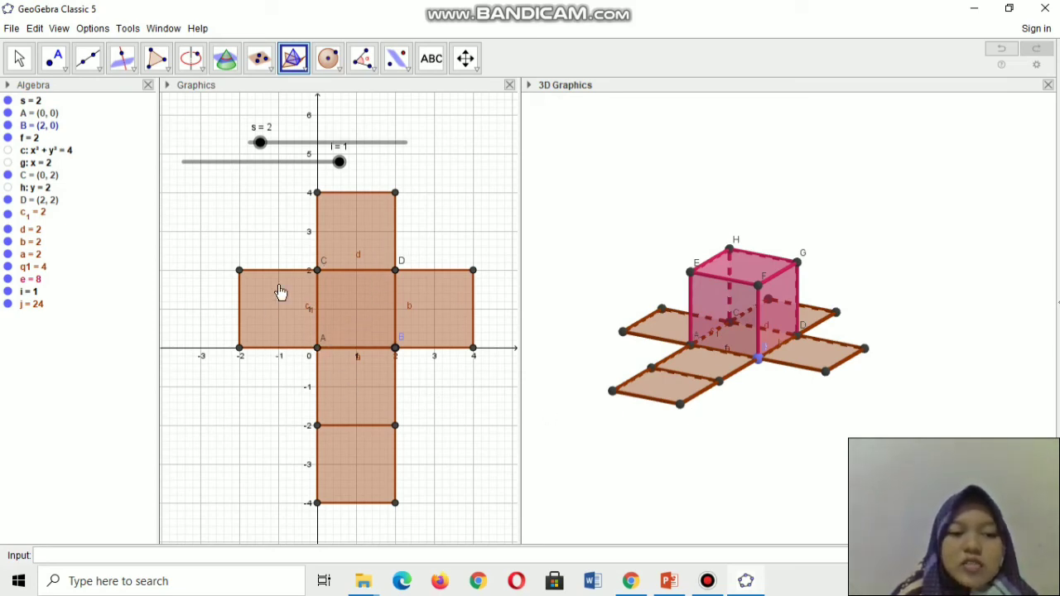
# Rename the cube's net to LuasPermukaanKubus and try slider s, leaving it at 2.
pyautogui.rightClick(33, 309)
pyautogui.click(72, 404)
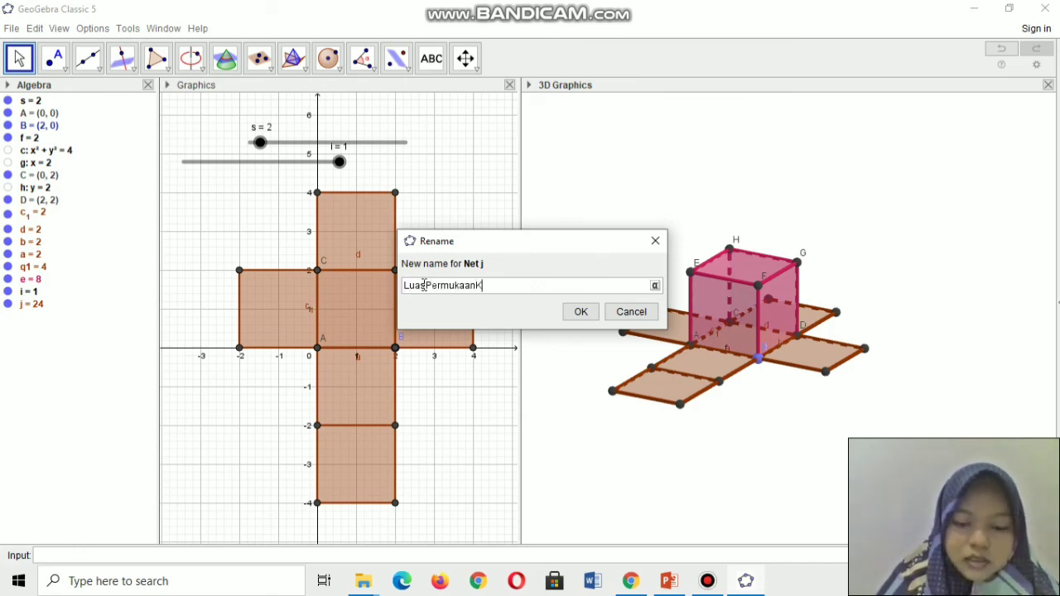
pyautogui.click(583, 312)
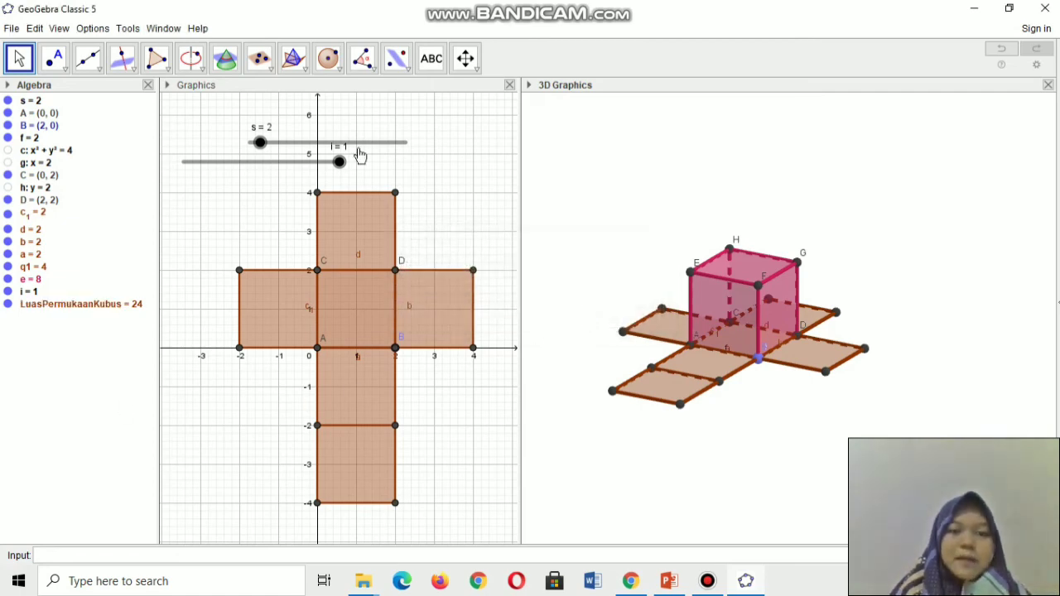
pyautogui.moveTo(261, 146)
pyautogui.mouseDown()
pyautogui.moveTo(271, 146)
pyautogui.moveTo(260, 143)
pyautogui.mouseUp()
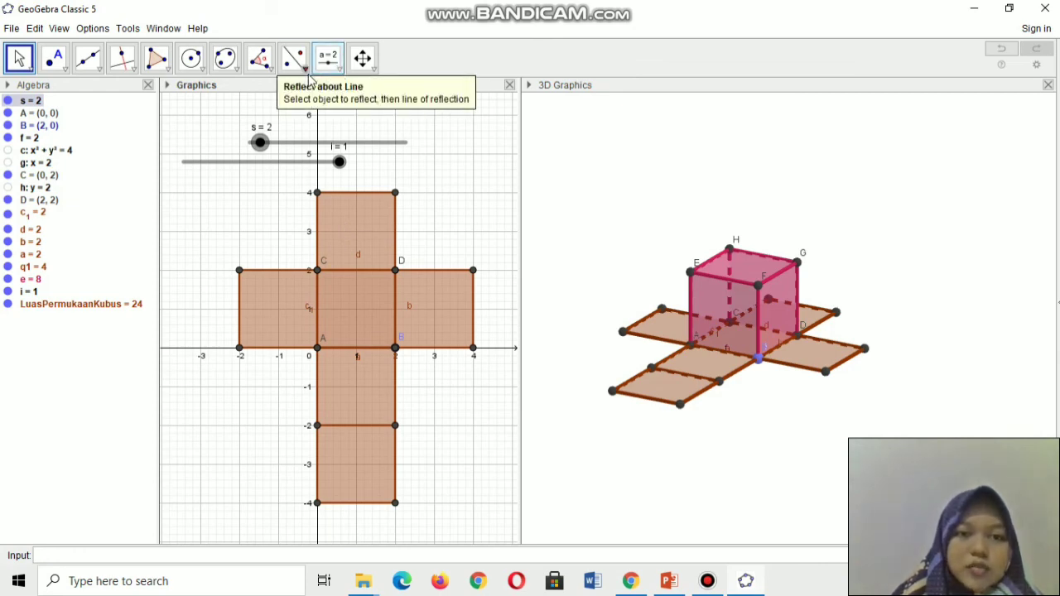
# Add a volume text to the cube with the Volume tool.
pyautogui.click(654, 168)
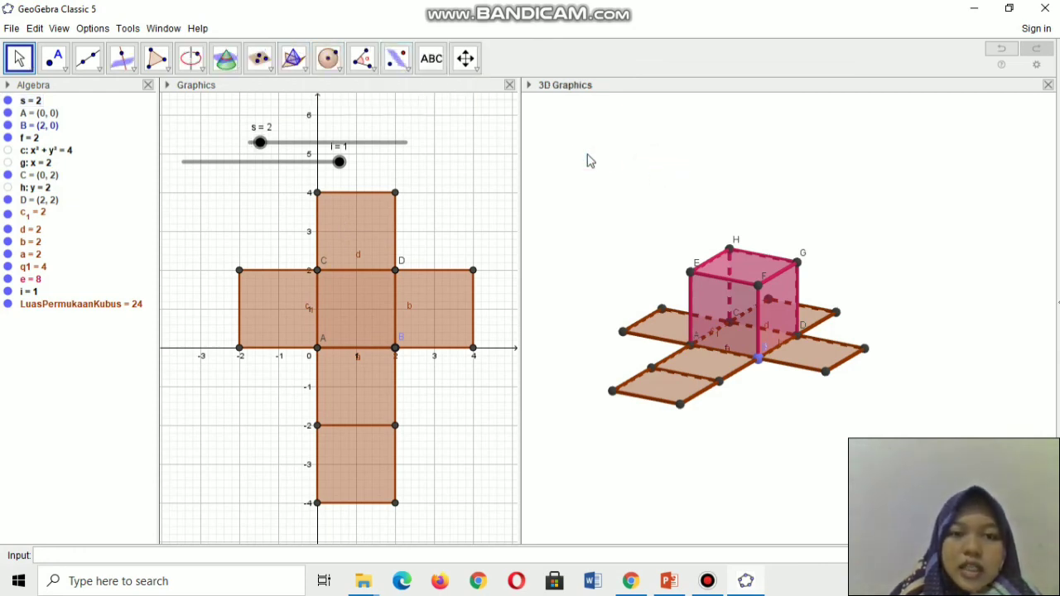
pyautogui.click(375, 73)
pyautogui.click(393, 191)
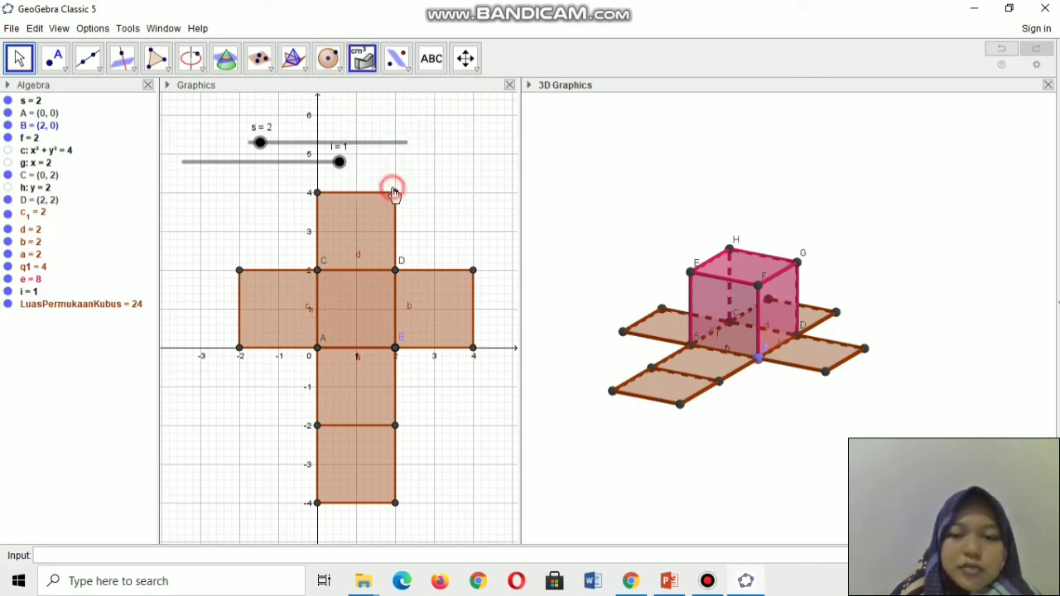
pyautogui.click(717, 269)
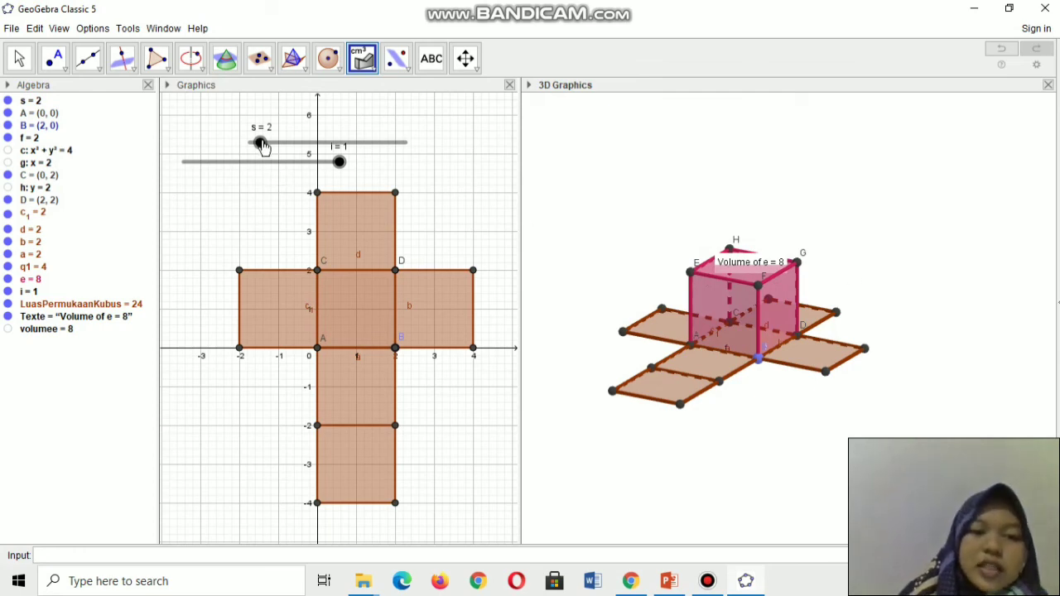
# Test the model by moving slider s to 3 and back to 2, and move net slider i, leaving it at 1.
pyautogui.moveTo(261, 147); pyautogui.dragTo(265, 146)
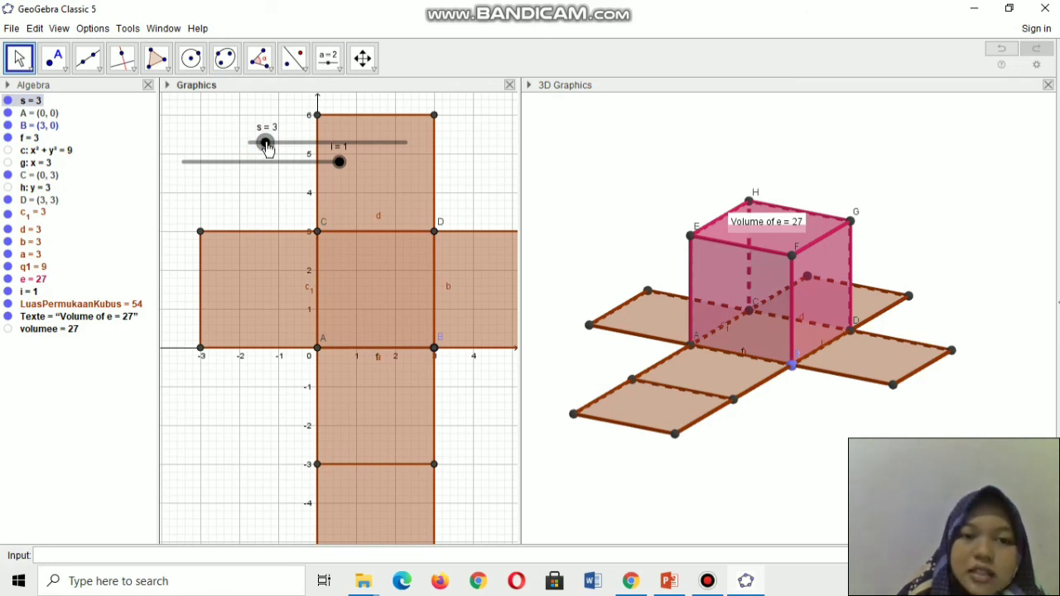
pyautogui.moveTo(265, 146); pyautogui.dragTo(261, 149)
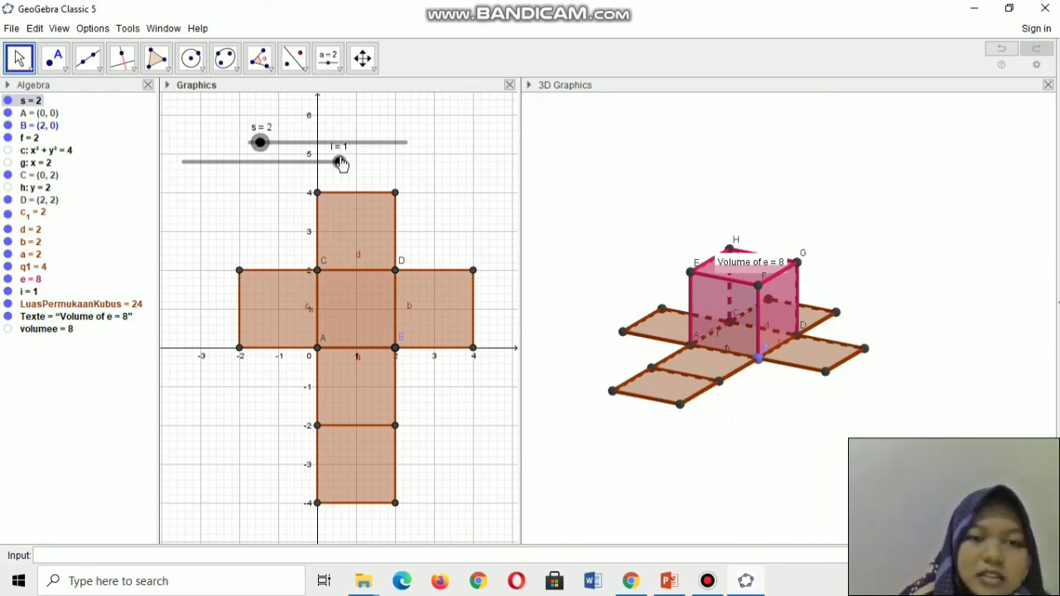
pyautogui.moveTo(340, 163); pyautogui.dragTo(349, 191)
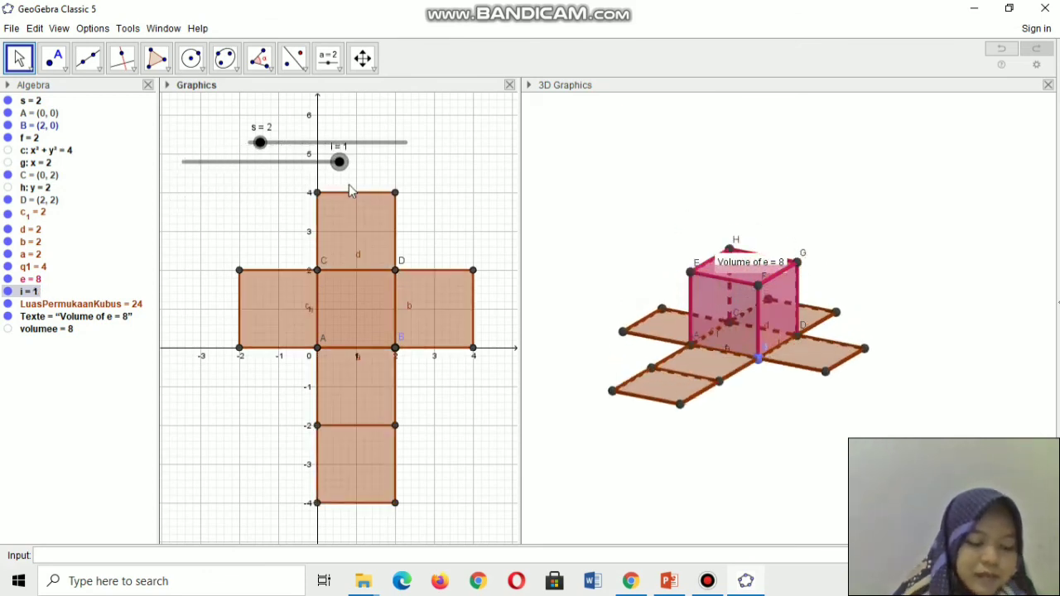